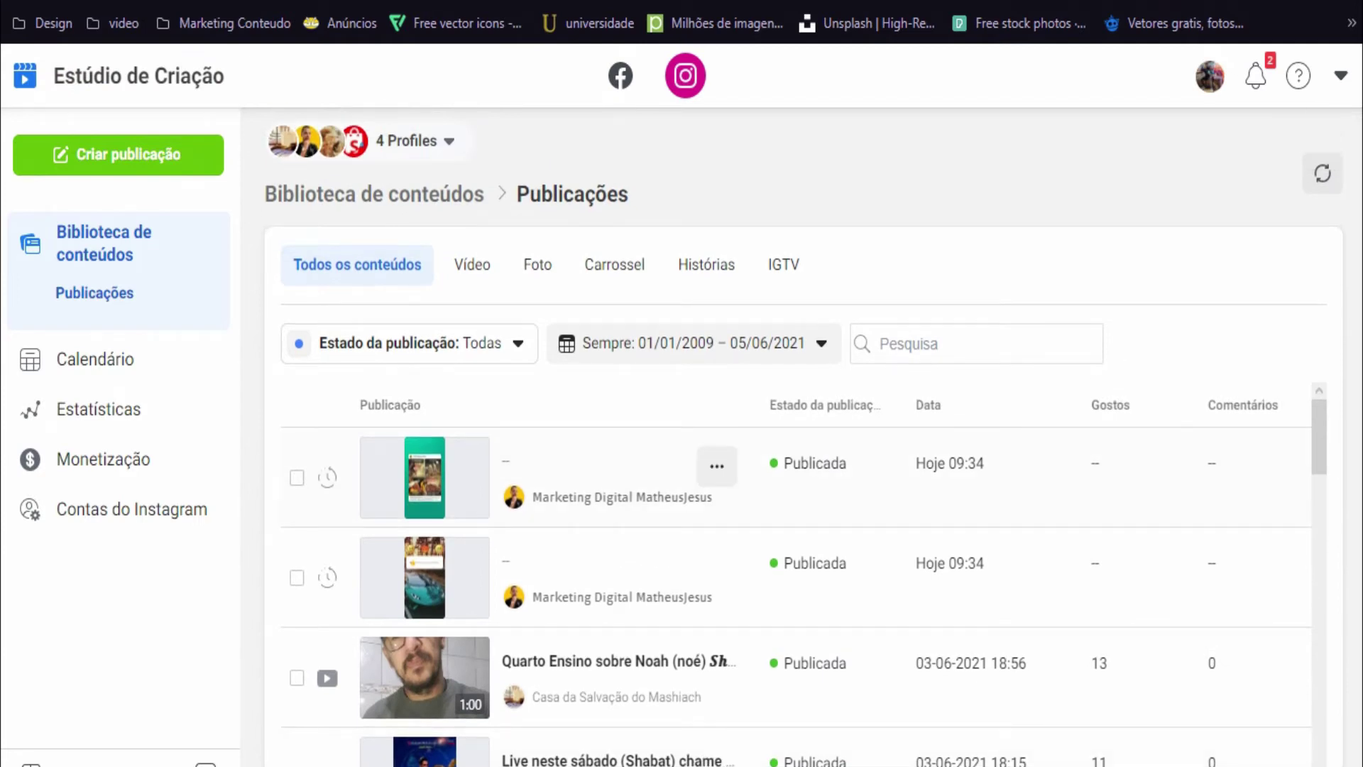
Step: Examine the list of managed Facebook Pages and return to the Instagram section
click(620, 75)
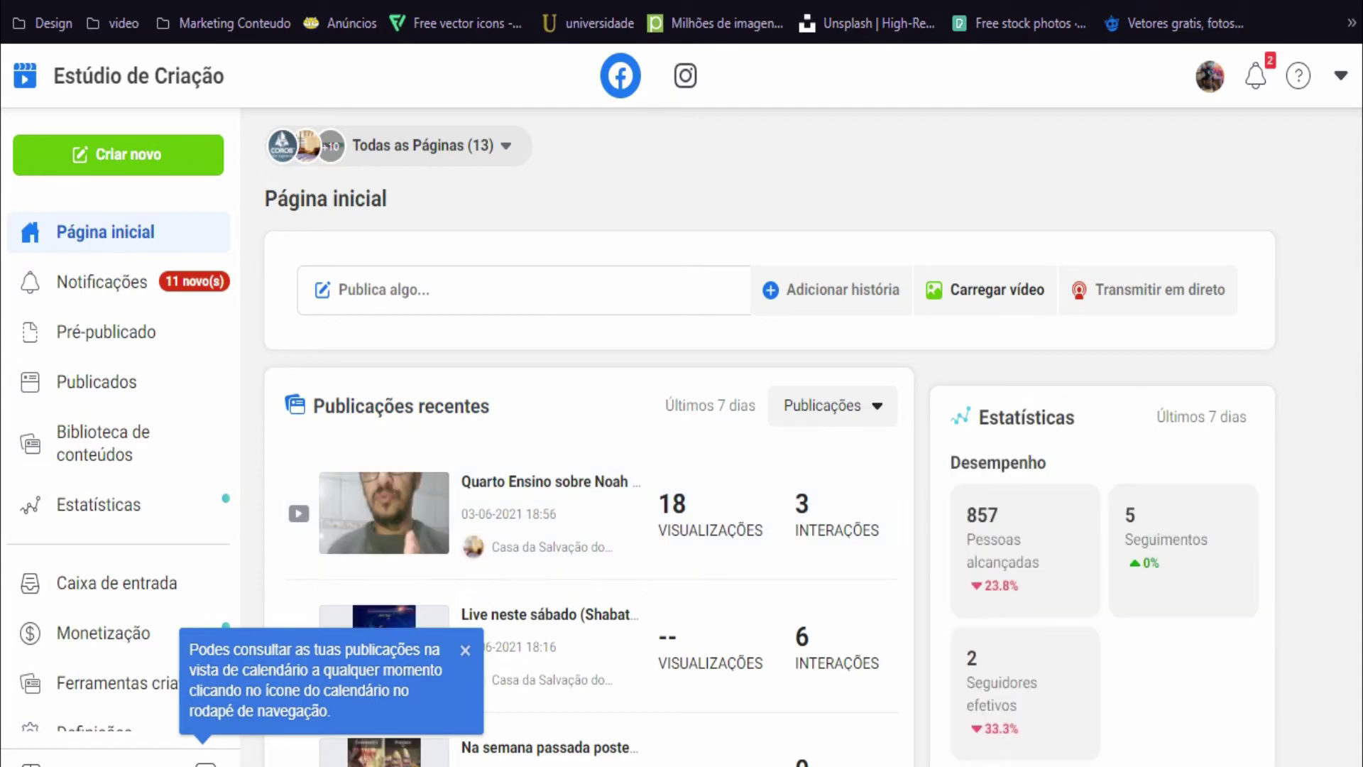
click(430, 145)
scroll(568, 394, down, 5)
scroll(568, 497, down, 7)
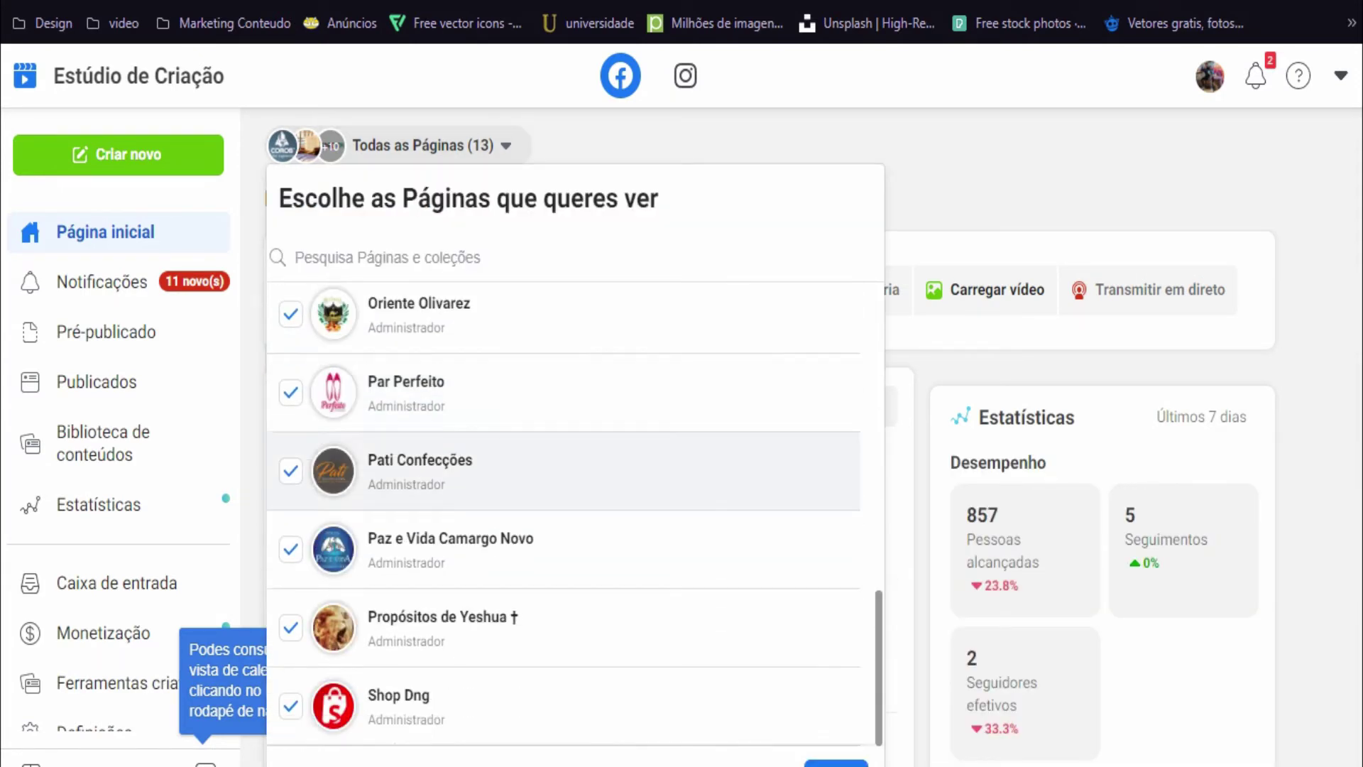
scroll(569, 497, up, 10)
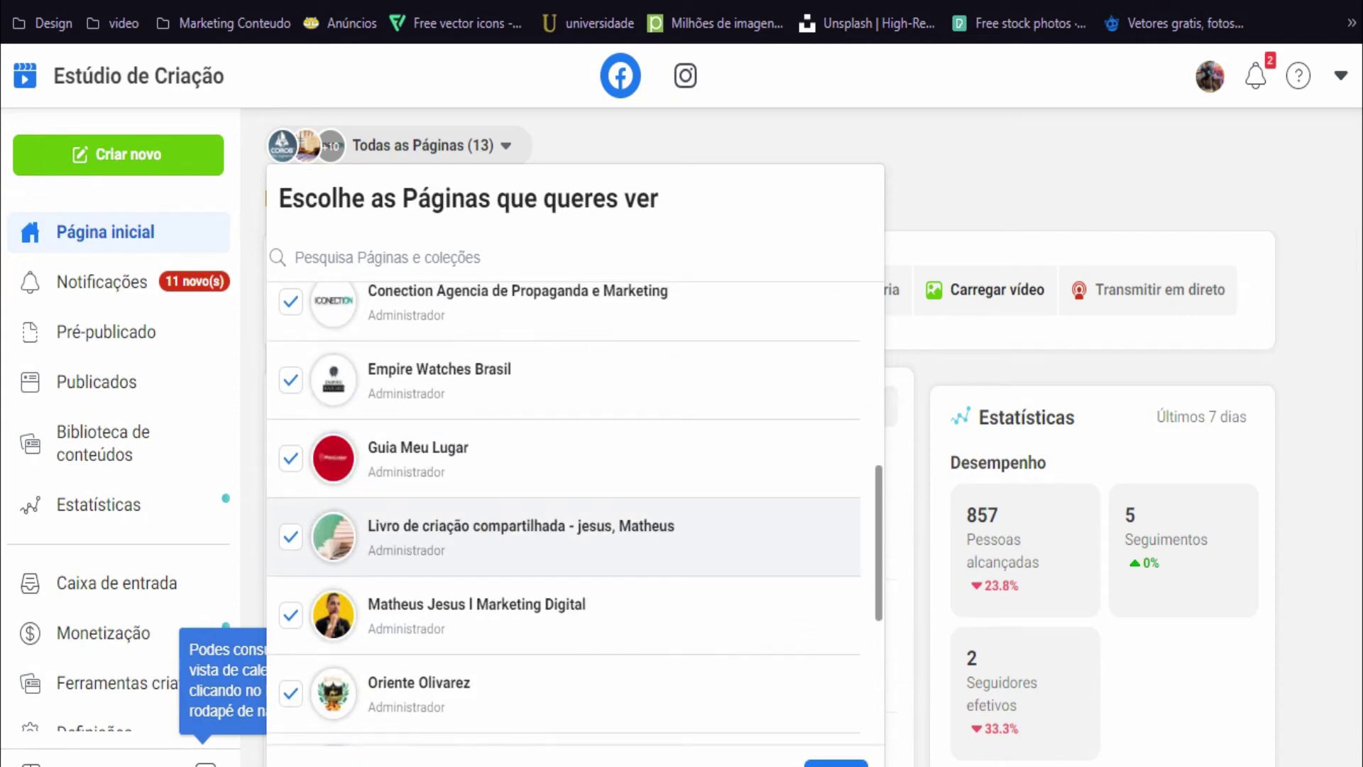
scroll(568, 512, up, 1)
key(Escape)
click(685, 76)
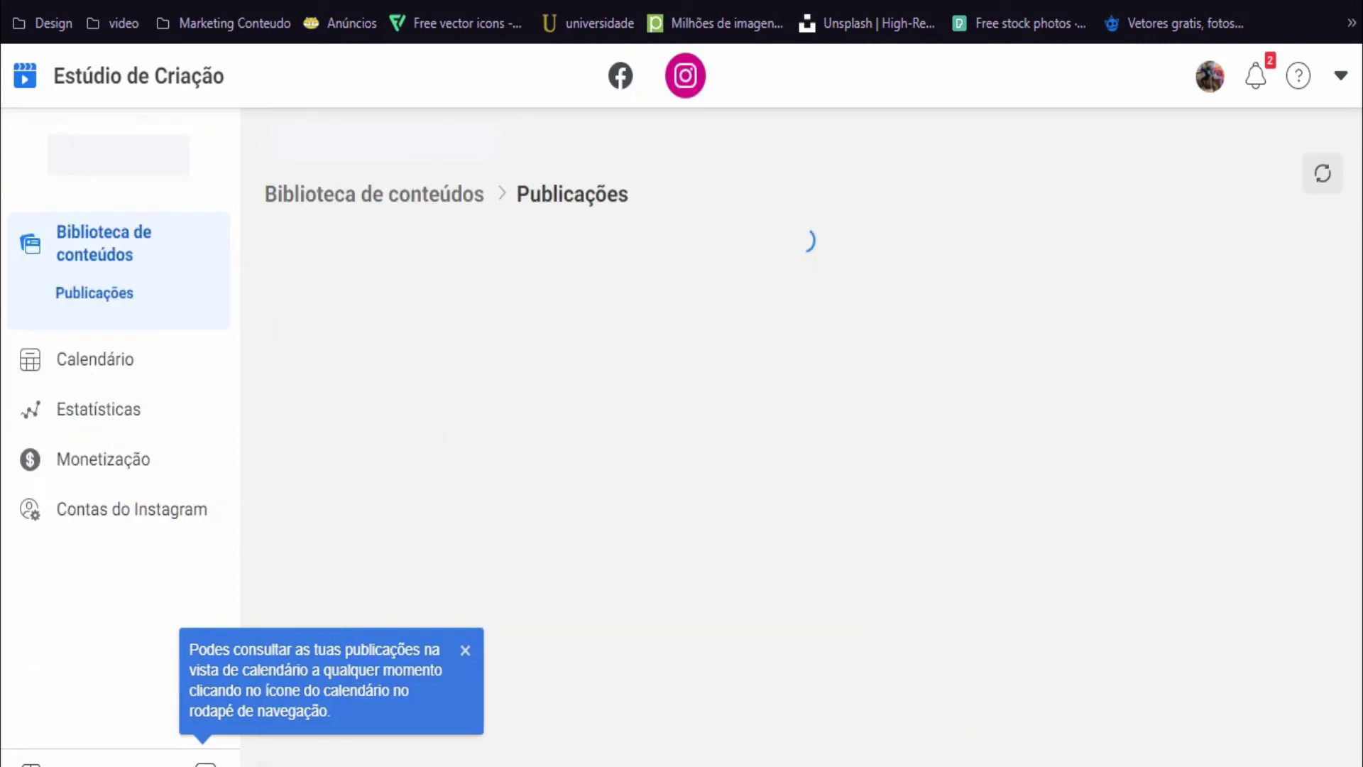
click(415, 141)
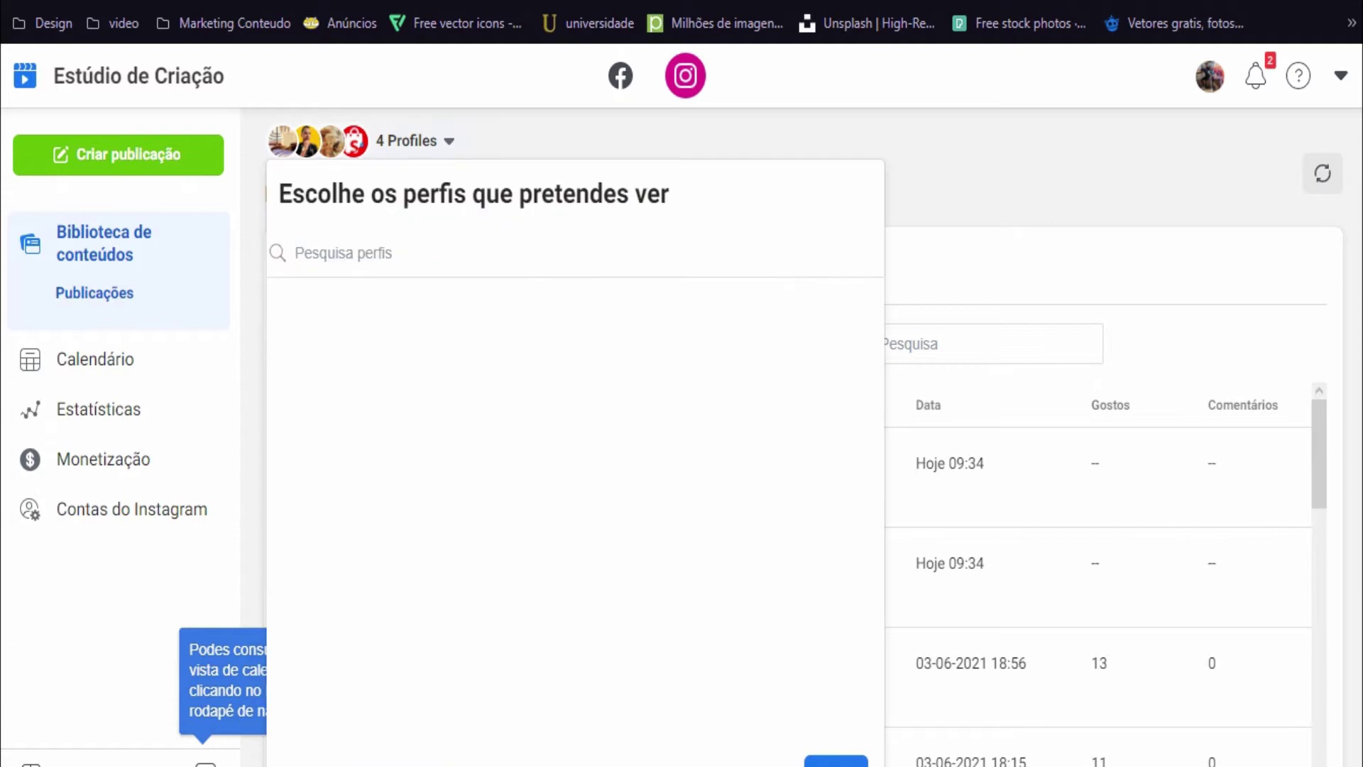
click(290, 316)
click(290, 473)
click(290, 551)
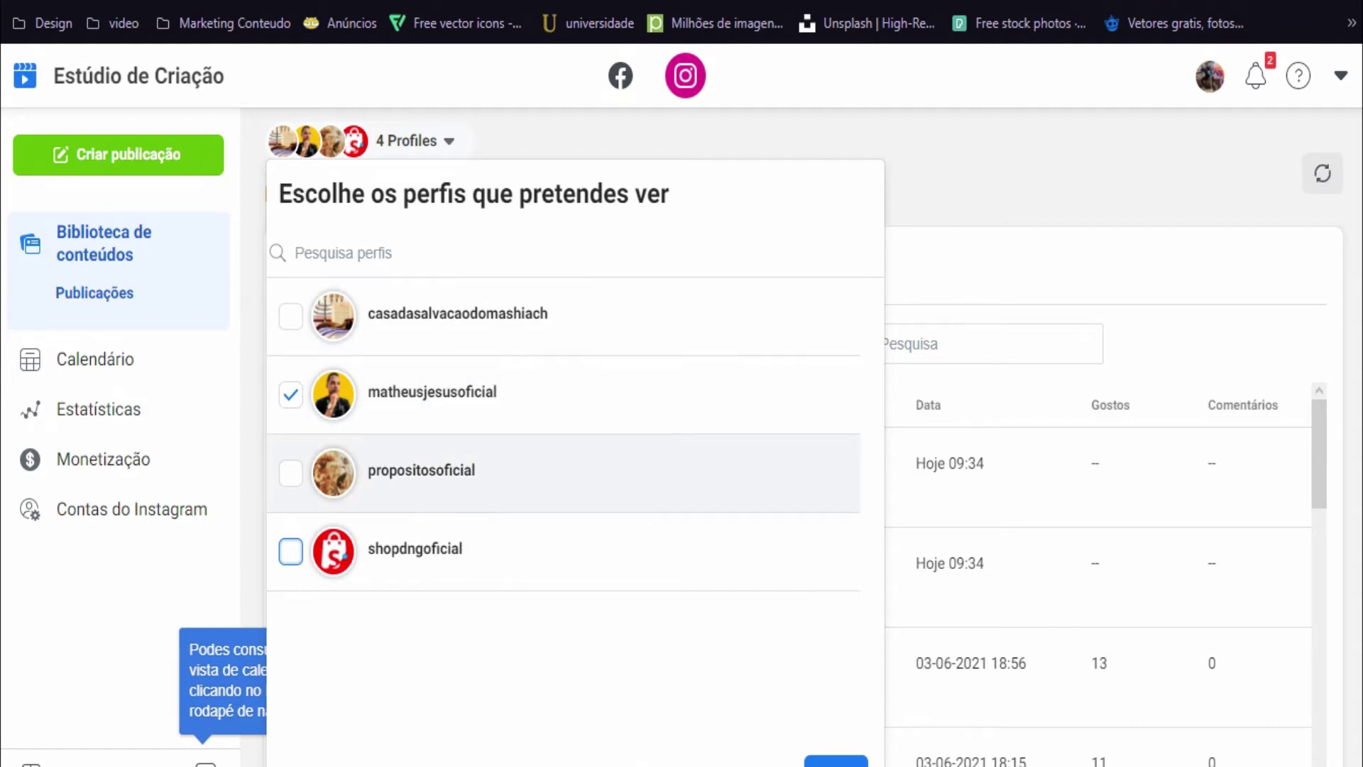
key(Escape)
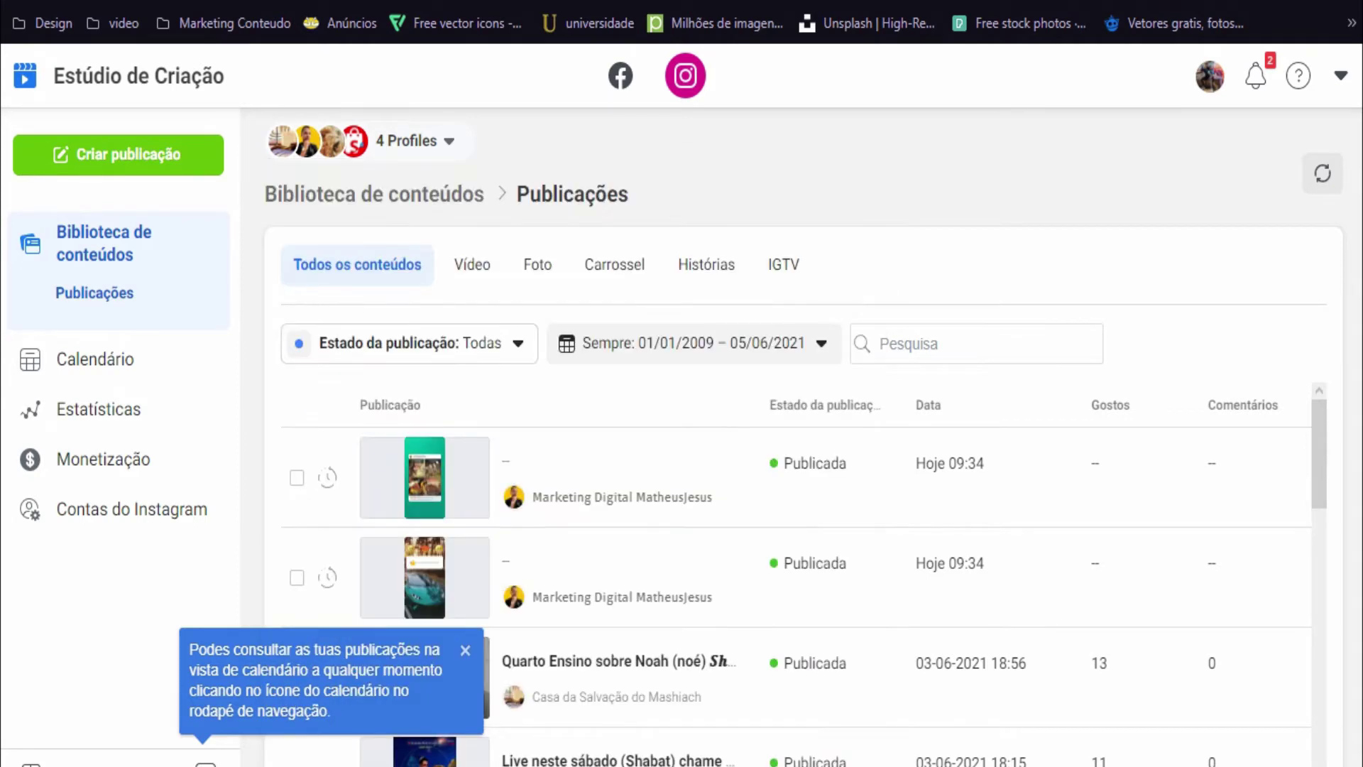
Step: Start a new Instagram feed post for the account with the yellow profile picture
click(118, 154)
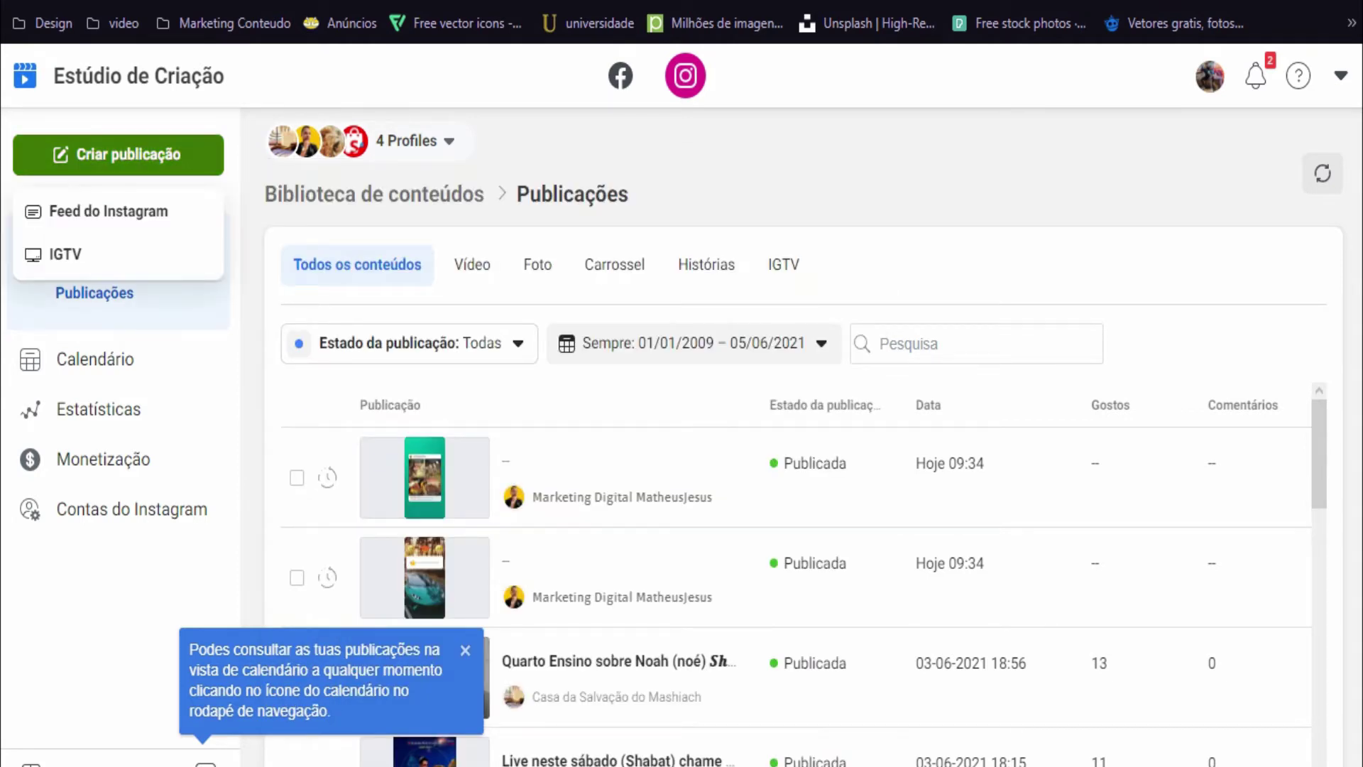
click(108, 211)
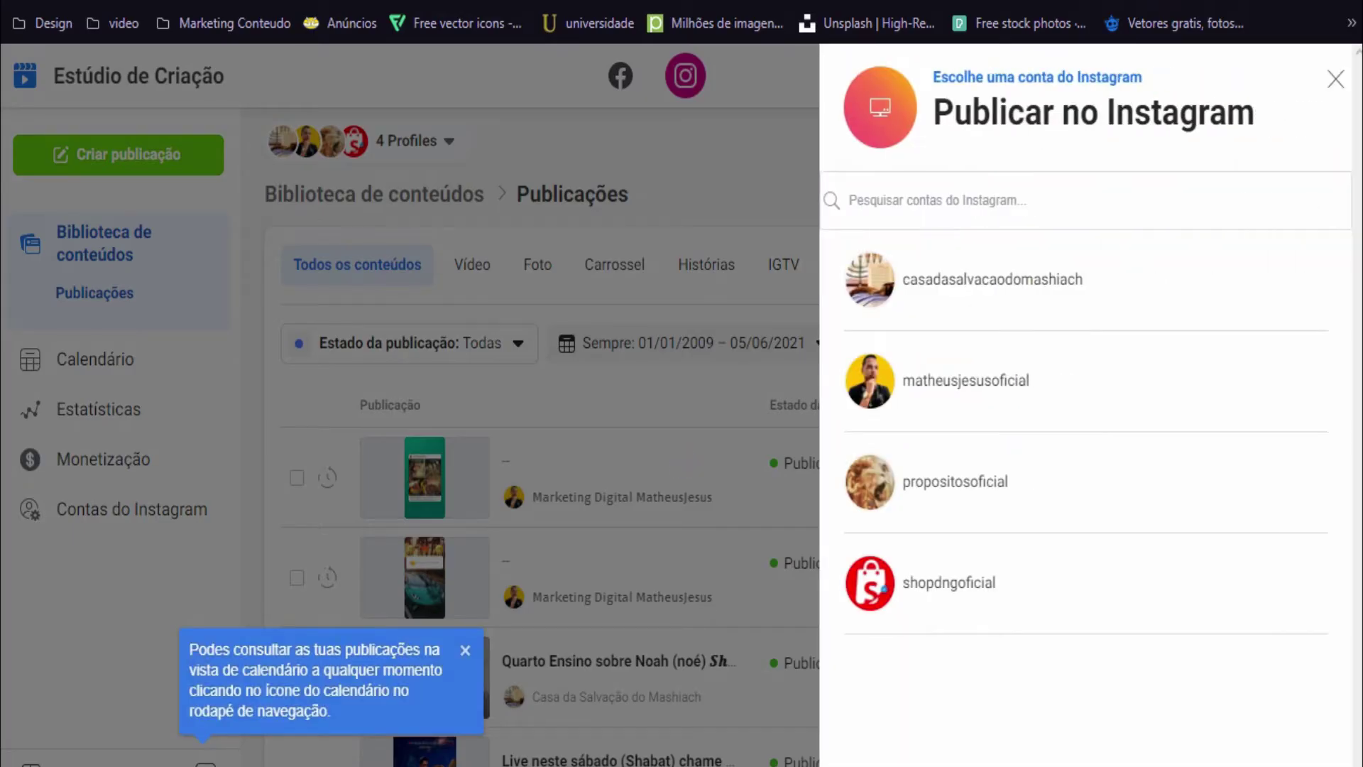
click(966, 381)
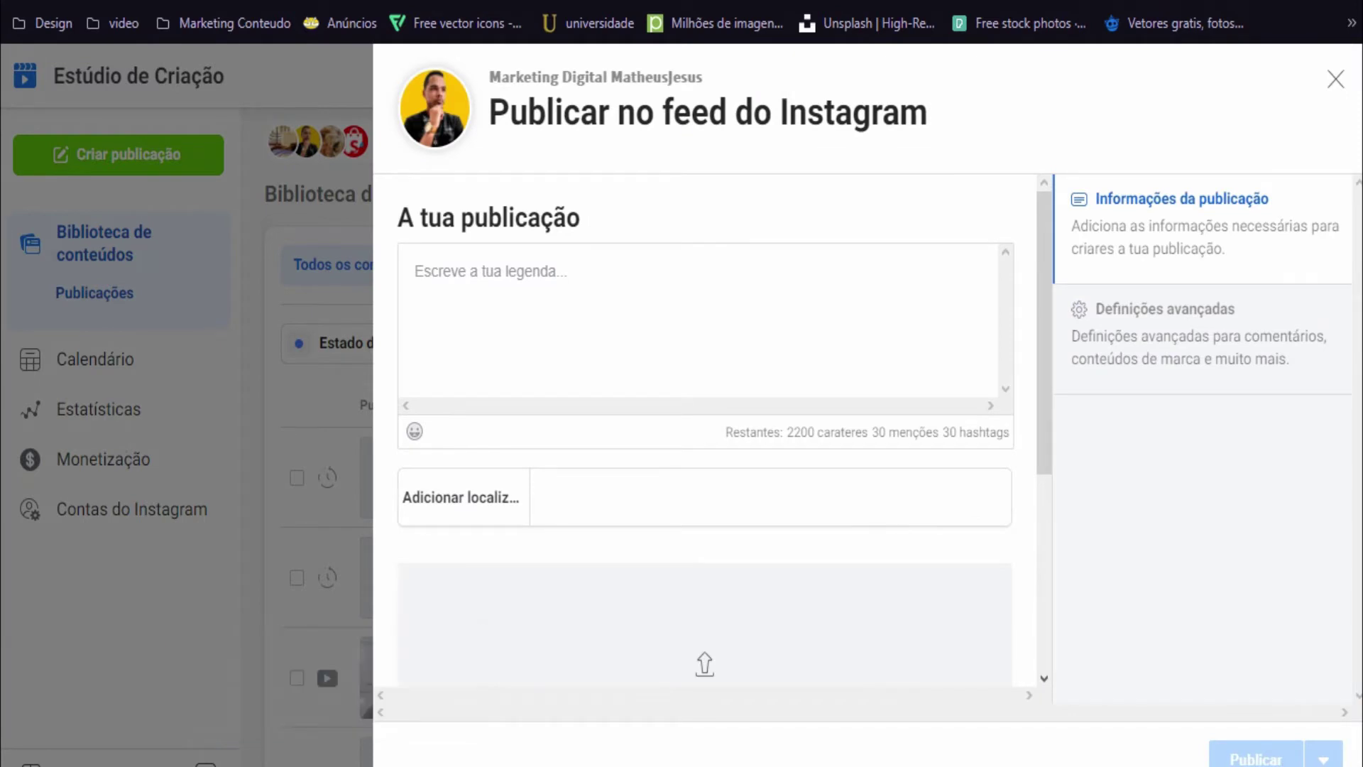
Step: Write "Veja como Crescer no Instagram." as the post's caption
scroll(705, 426, down, 5)
scroll(704, 426, up, 5)
scroll(704, 426, down, 5)
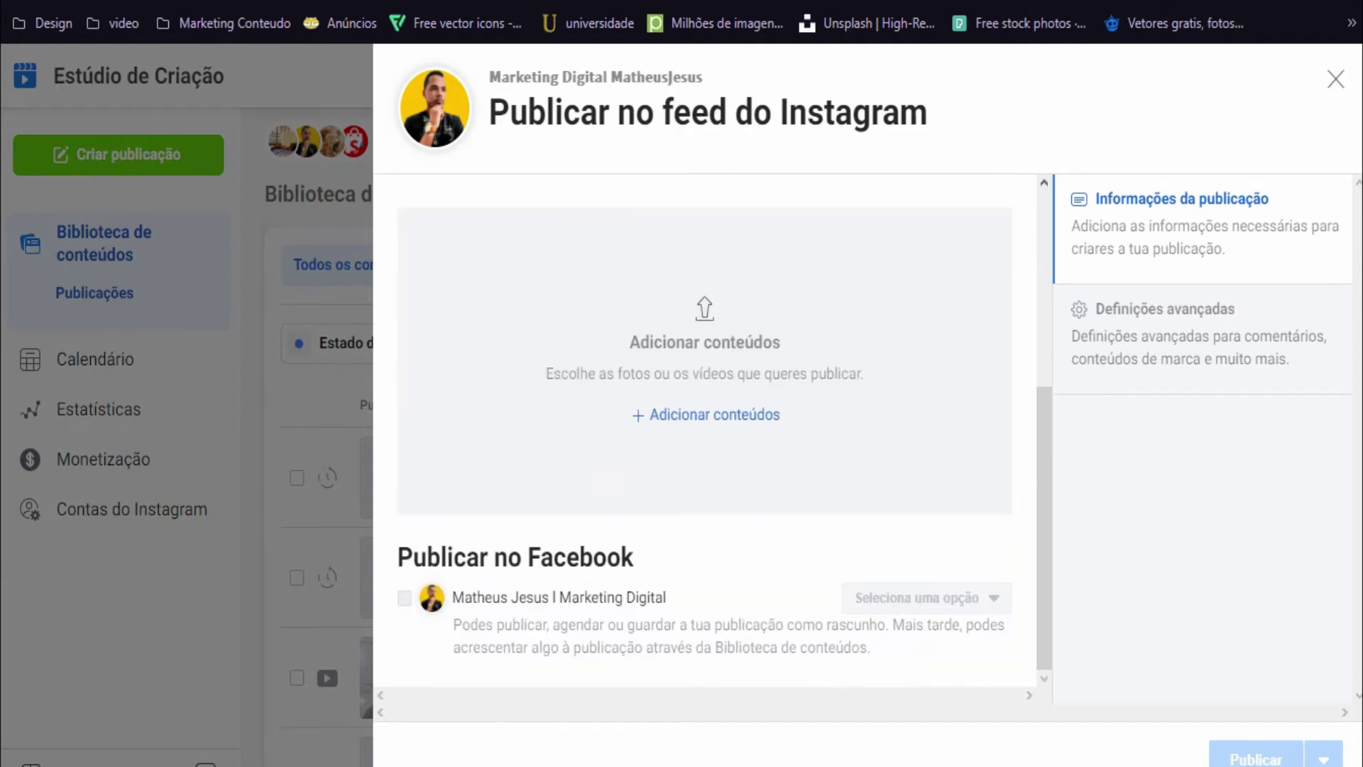
scroll(704, 426, up, 5)
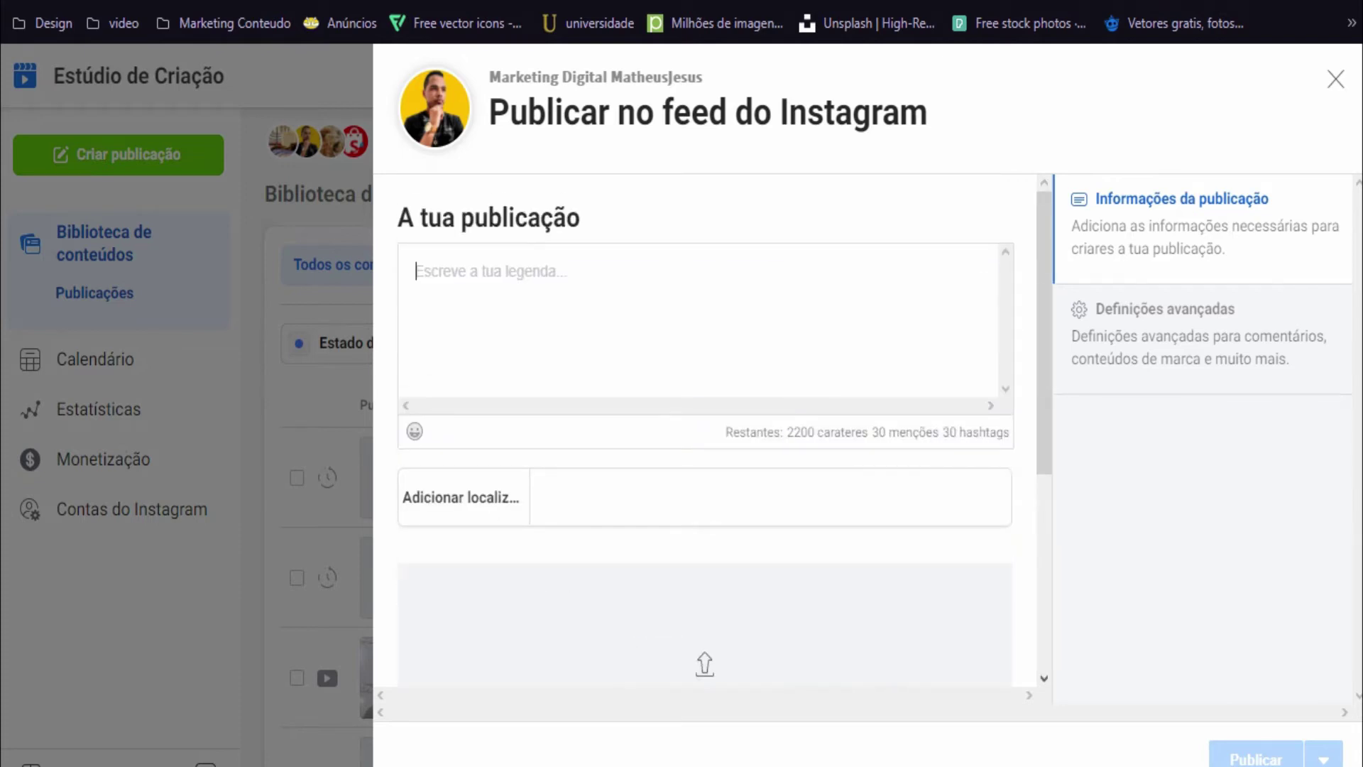
text(Veja como )
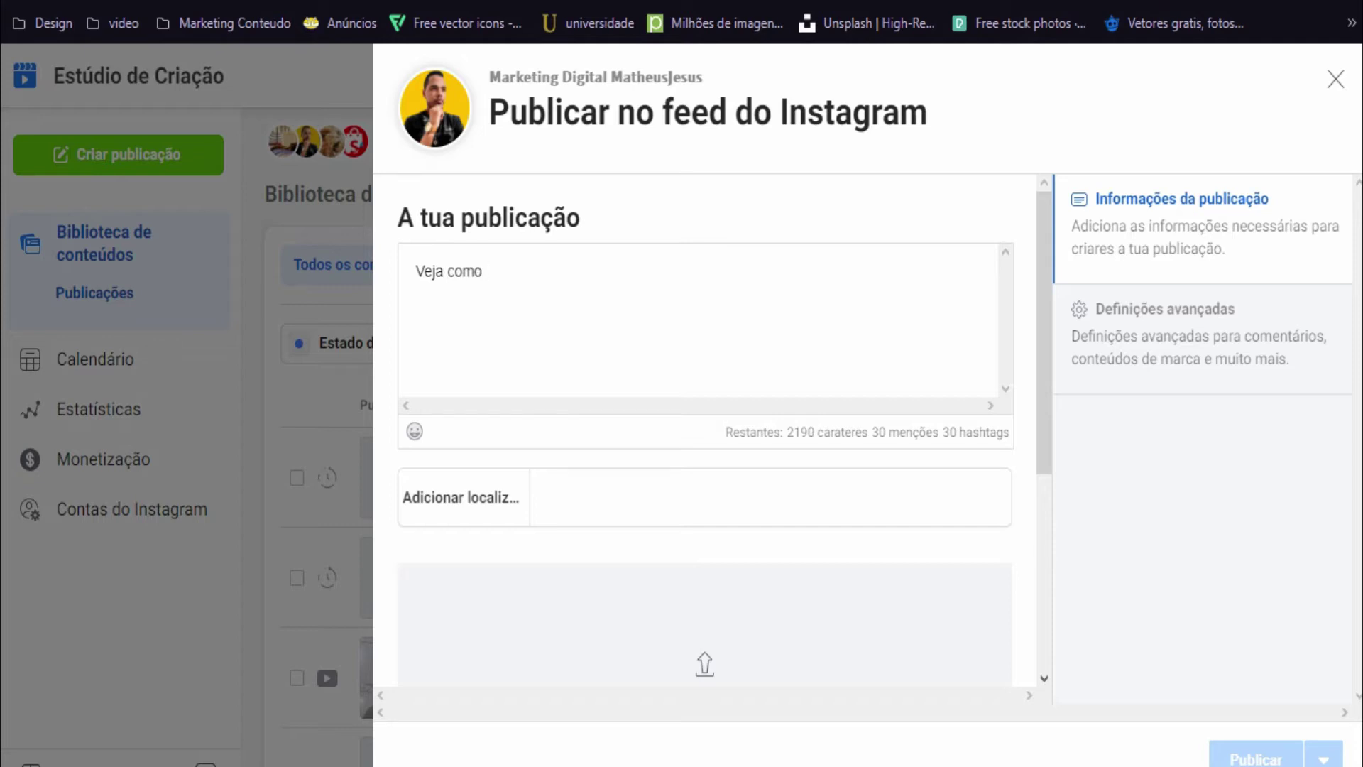
text(Crescer no Instagr)
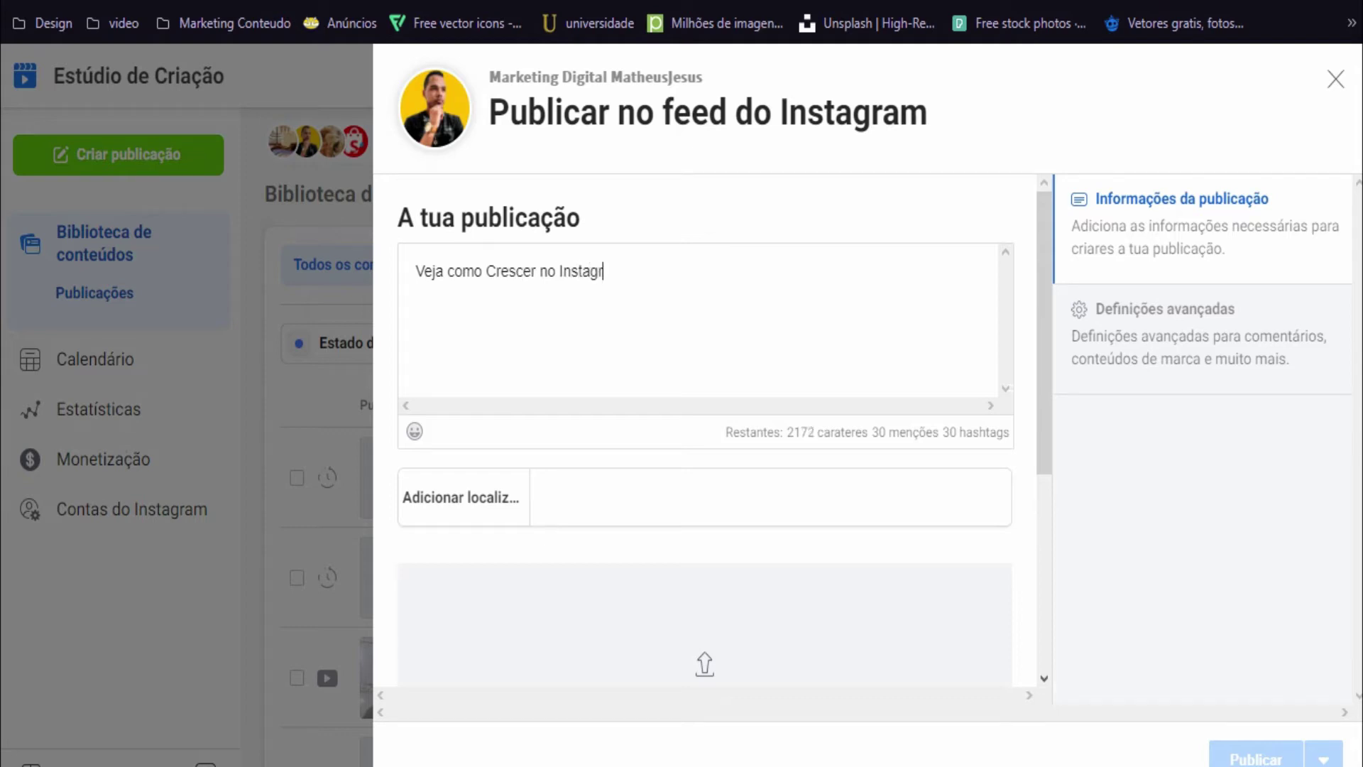
text(am.)
Step: Insert "você se considera grande no Insta? deseja aumentar seu engajamento e segudores?" directly above the existing caption line, without a blank line between them
key(Left)
key(Left)
key(Left)
key(Left)
key(Left)
key(Left)
key(Left)
key(Left)
key(Left)
key(Left)
key(Left)
key(Left)
key(Left)
key(Left)
key(Left)
key(Left)
key(Left)
key(Left)
key(Left)
key(Left)
key(Return)
key(Return)
text(você se )
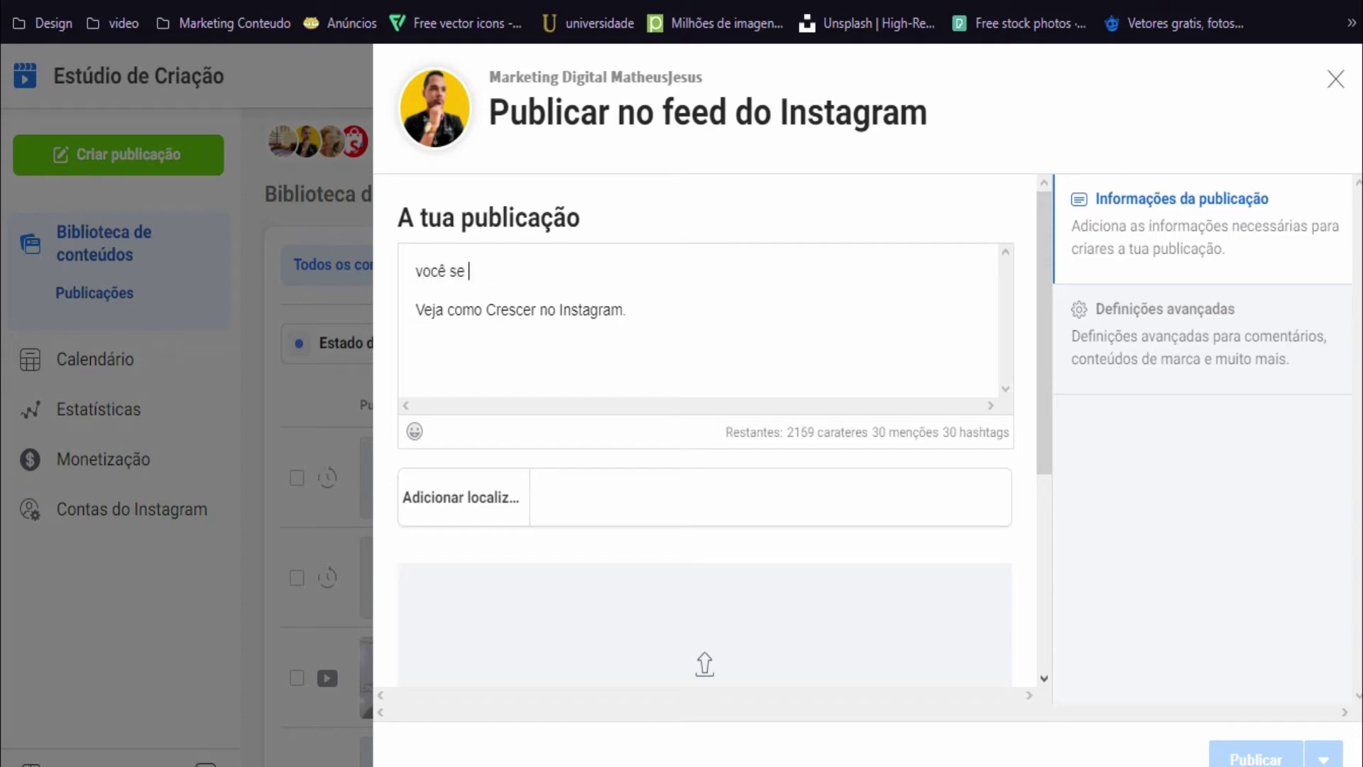
text(considera grande)
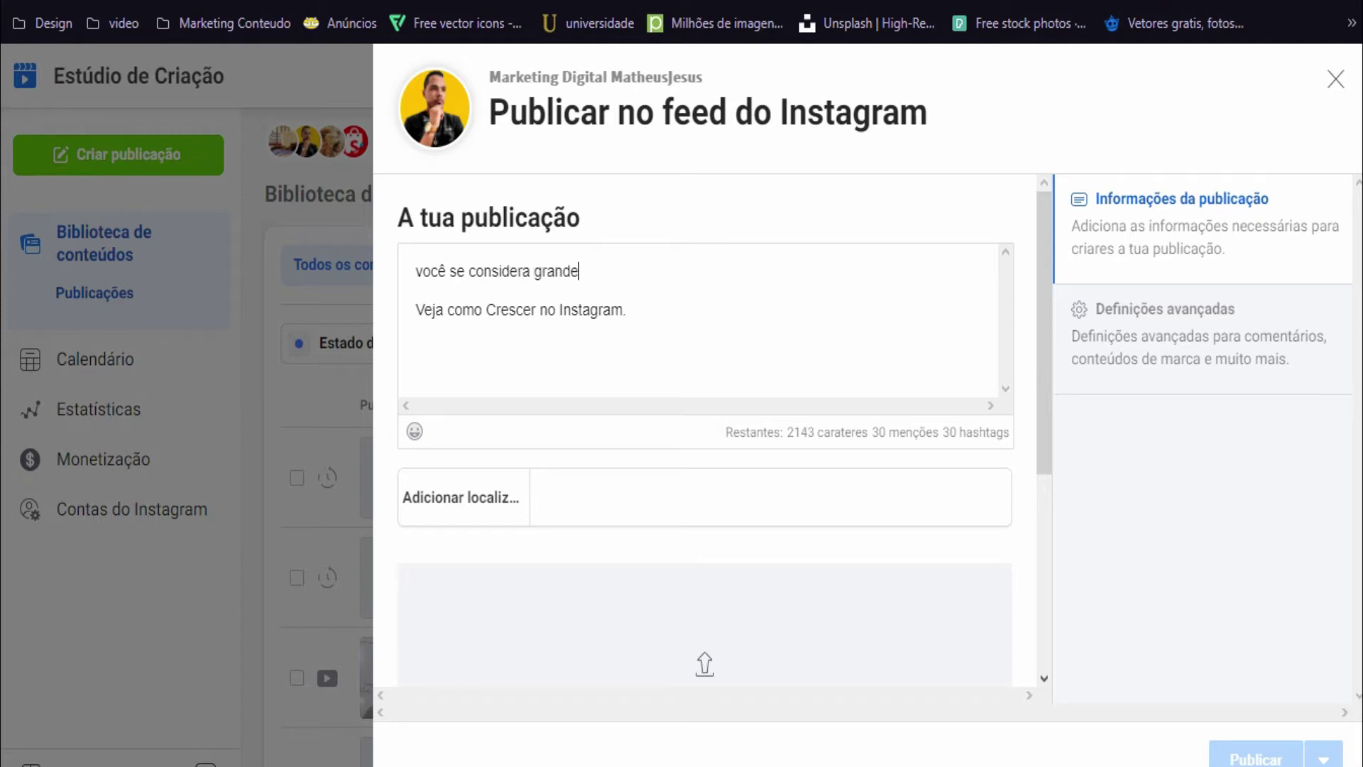
text( no Insta?)
text( cr)
key(BackSpace)
key(BackSpace)
text(deseja)
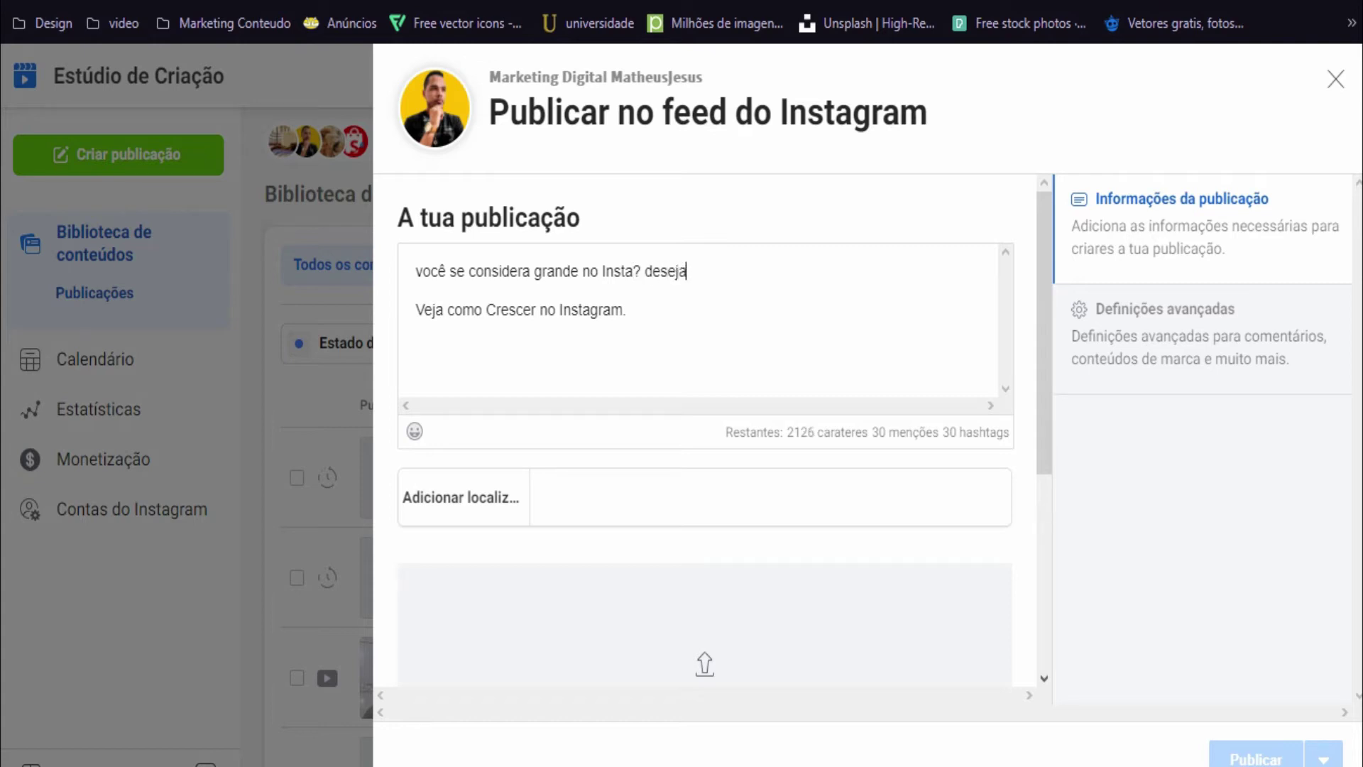
text( aumentar seu engajam)
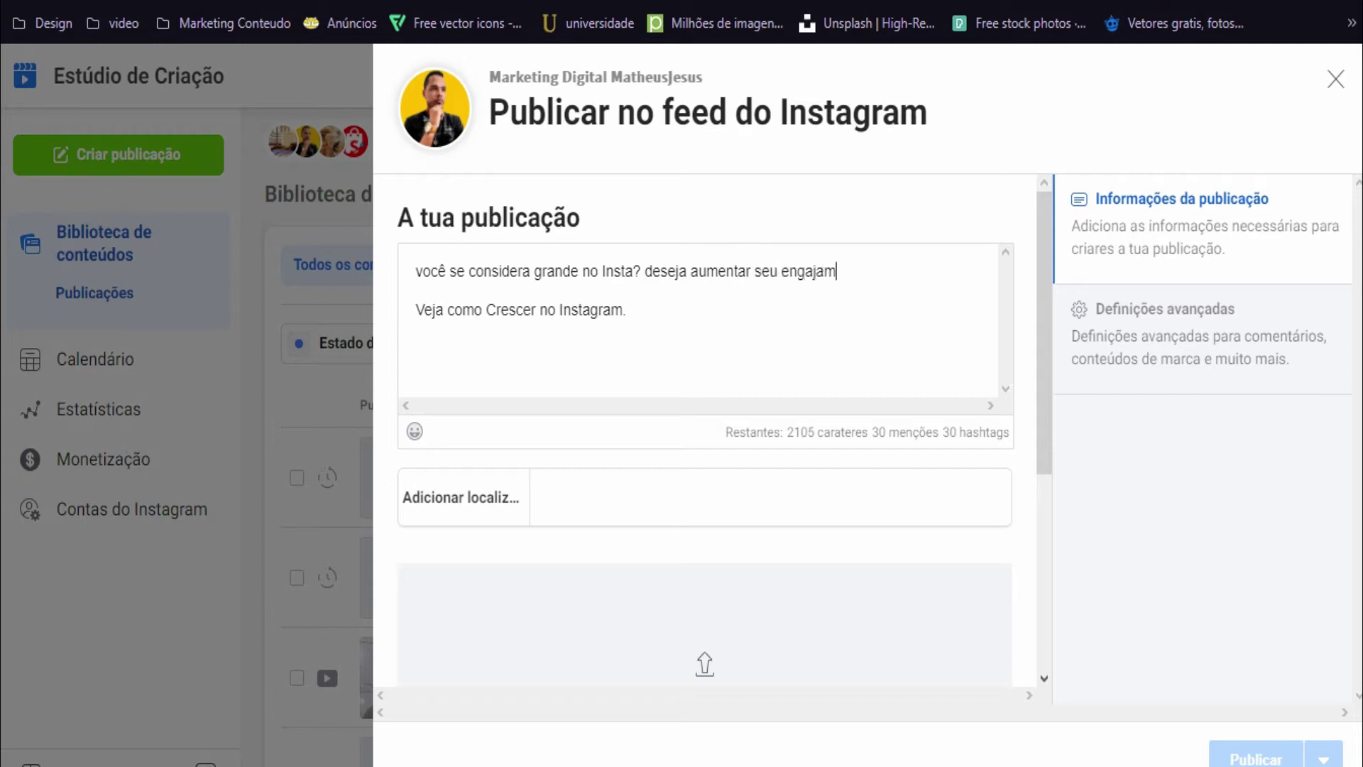
text(ento e segudores?)
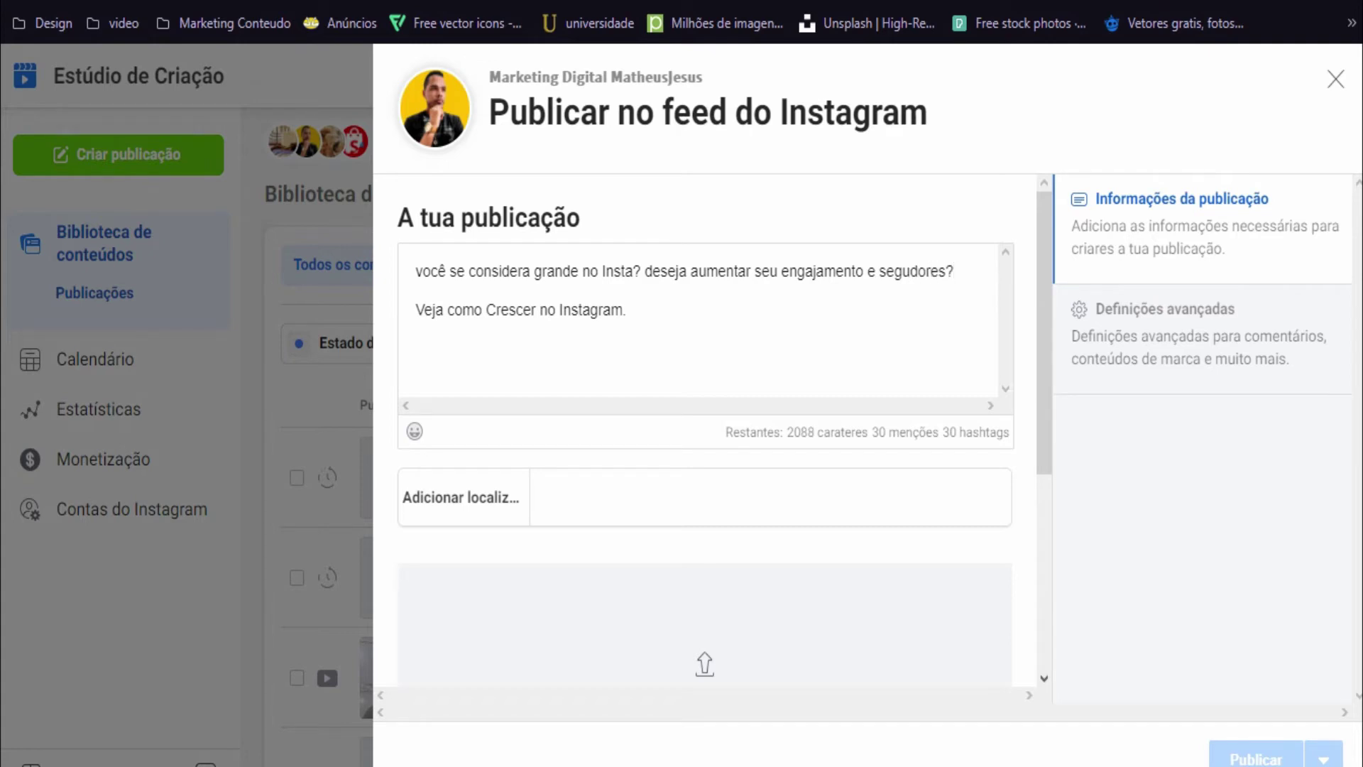
key(Delete)
Step: Below a blank line, end the caption with "Aqui vão algumas dicas pra vocês..." followed by a money-mouth face emoji
click(626, 290)
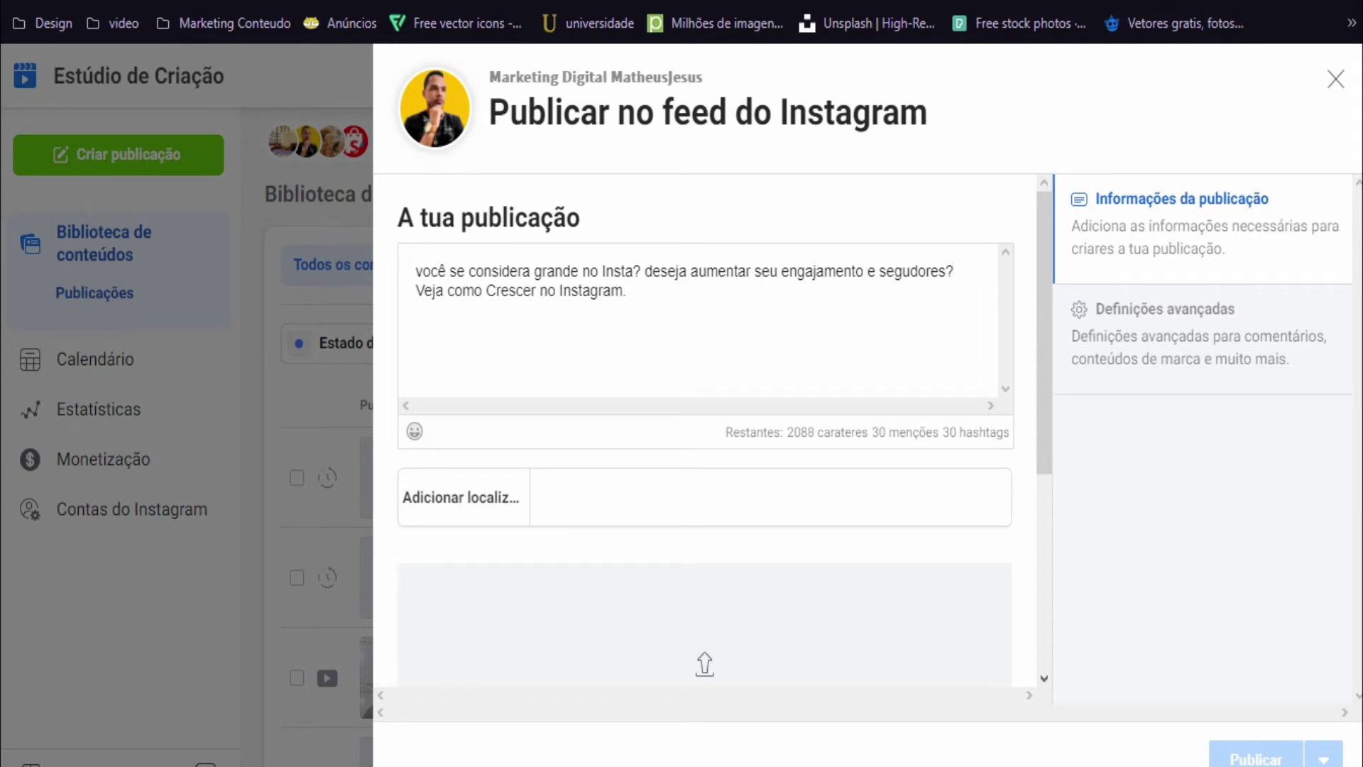
key(Return)
text(Aqui vão algumas )
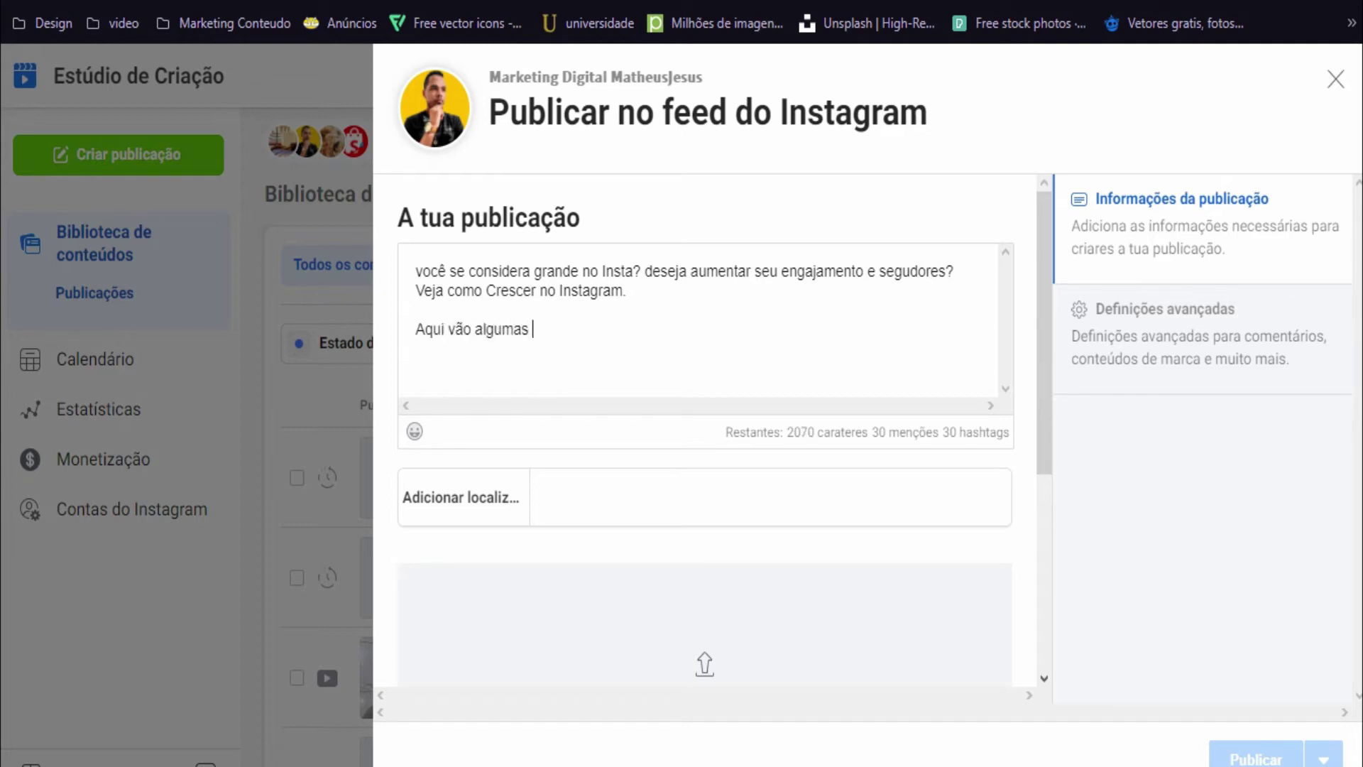
text(dicas pra vocês...)
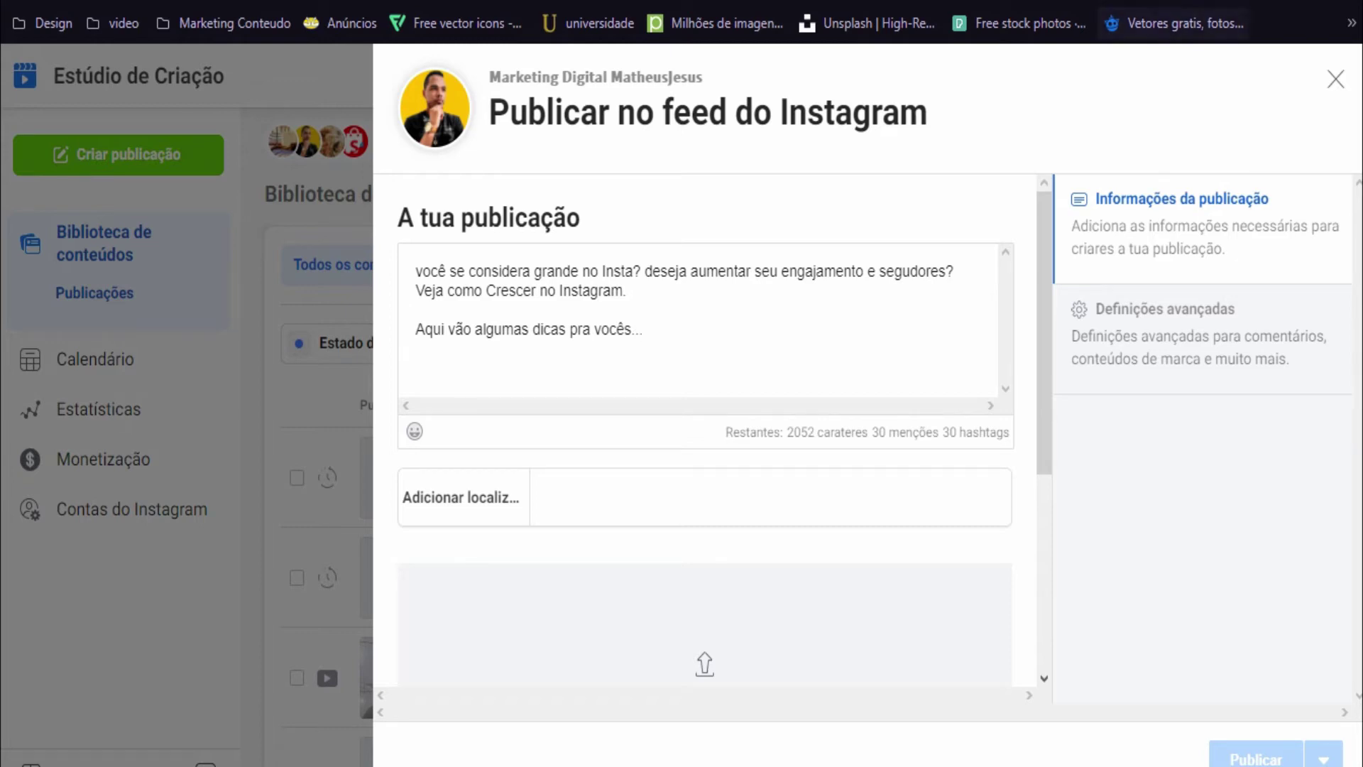
click(1142, 6)
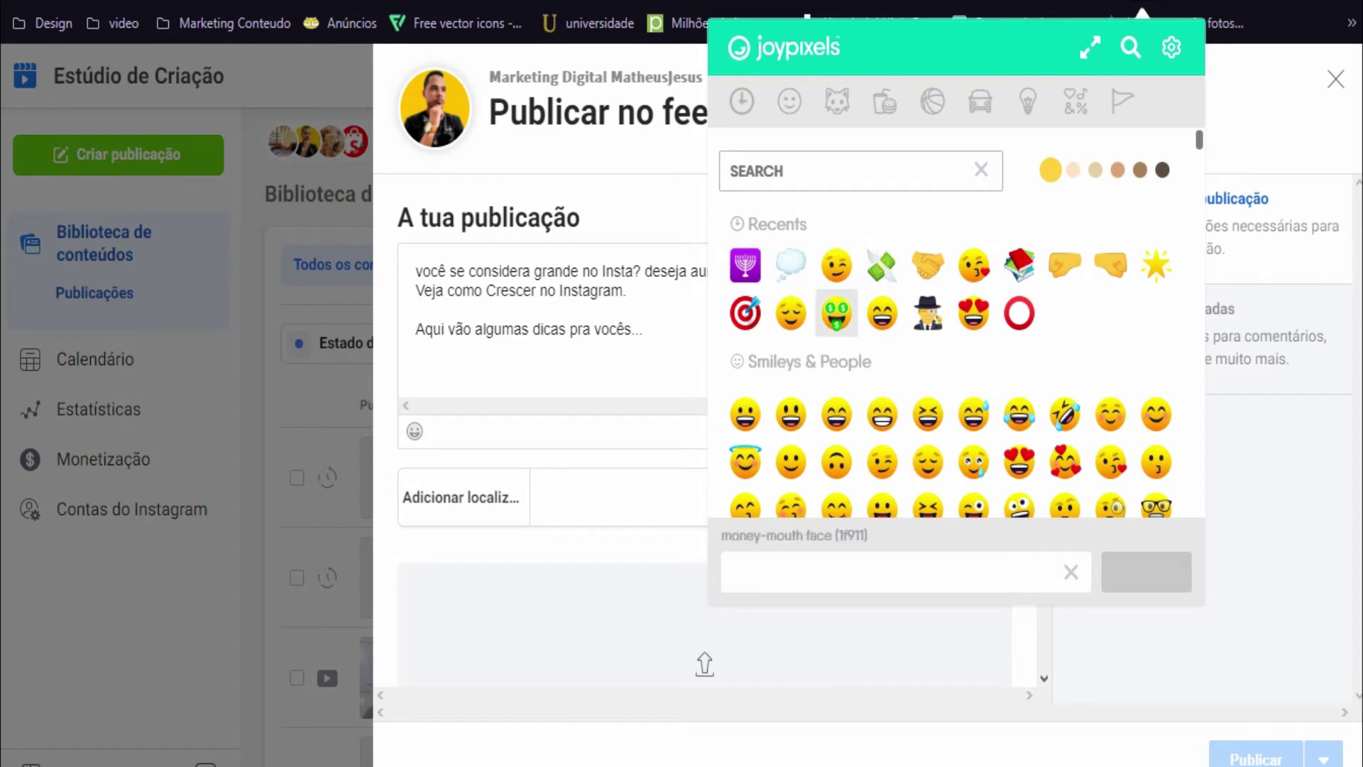
click(416, 309)
text(🤑)
scroll(705, 426, down, 3)
scroll(705, 426, up, 3)
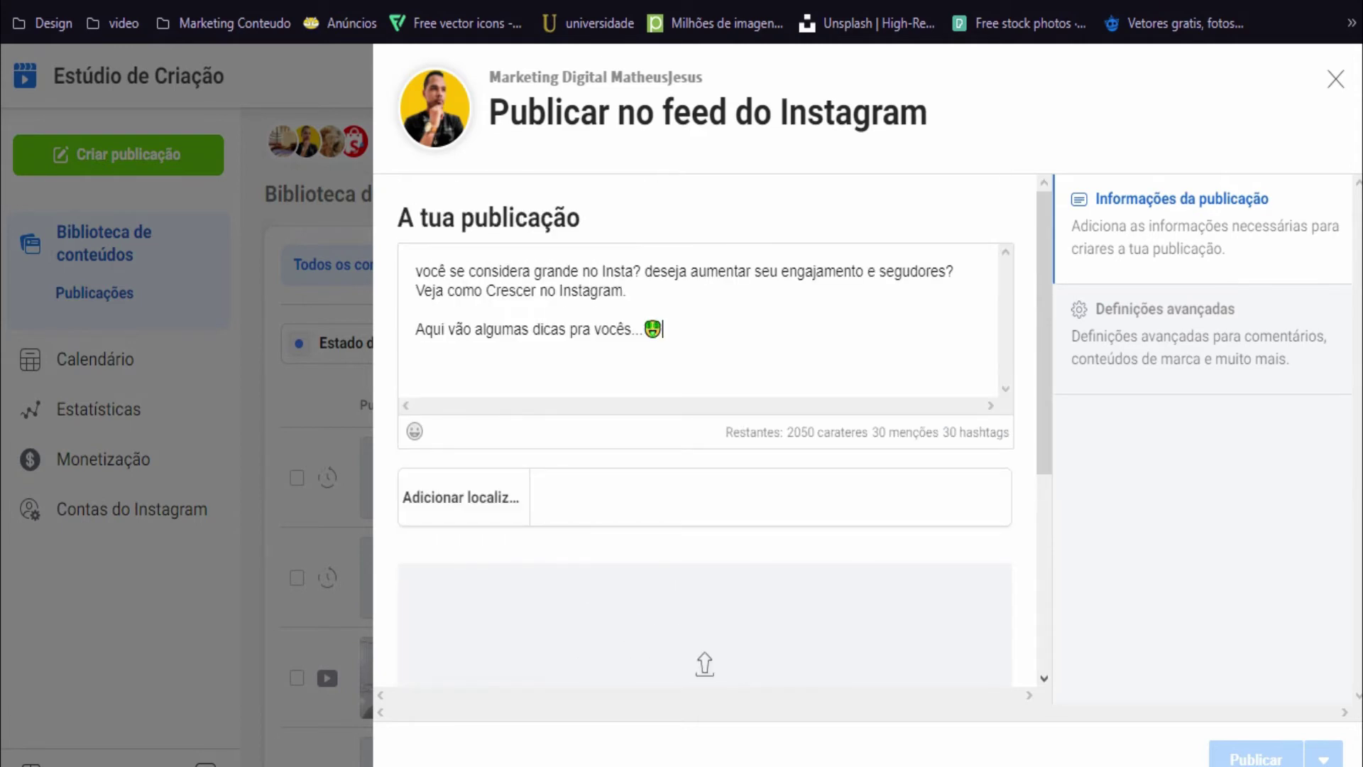
Step: Upload fim.png, diferente.png, planeje.png, nicho.png, the "Como ter crescimento no Insta?" image and the "Obrigado" image to the post
click(535, 497)
scroll(705, 426, down, 3)
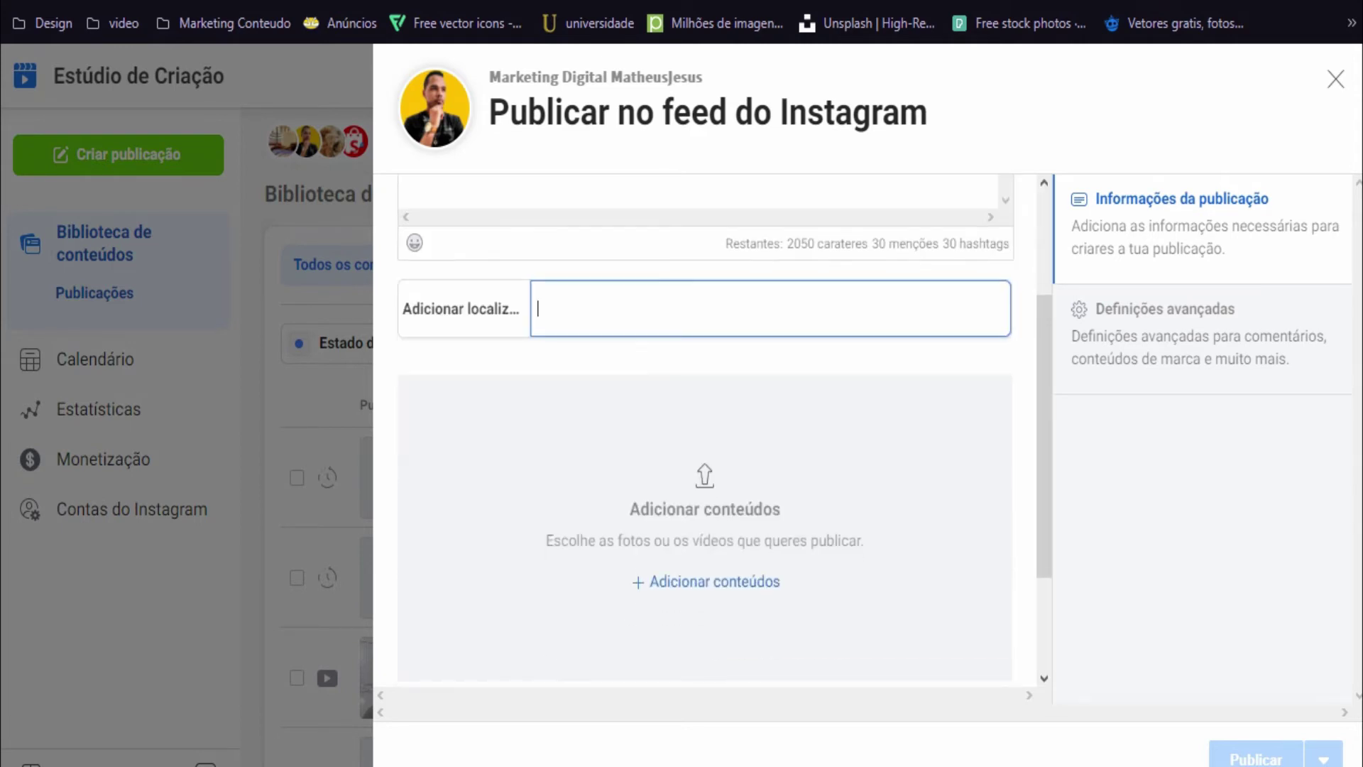
click(706, 582)
click(742, 631)
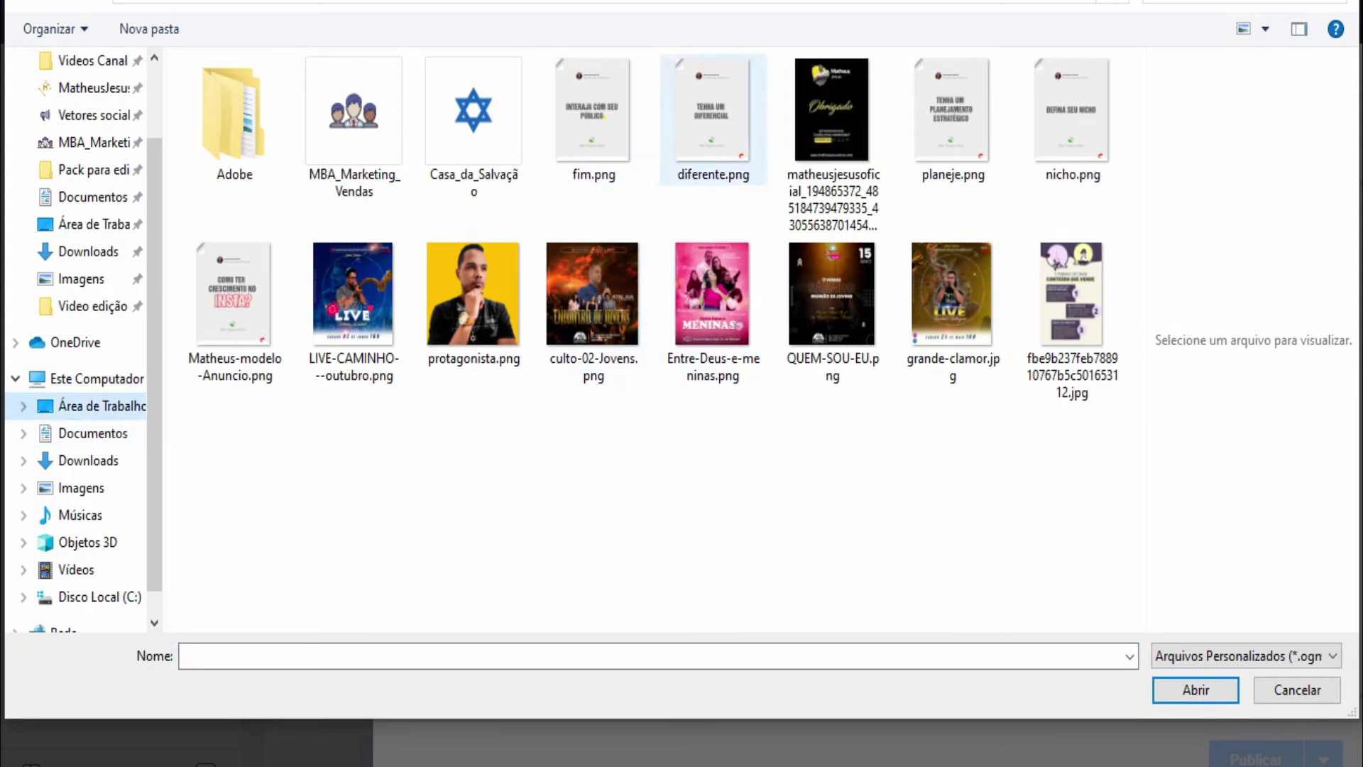
click(593, 120)
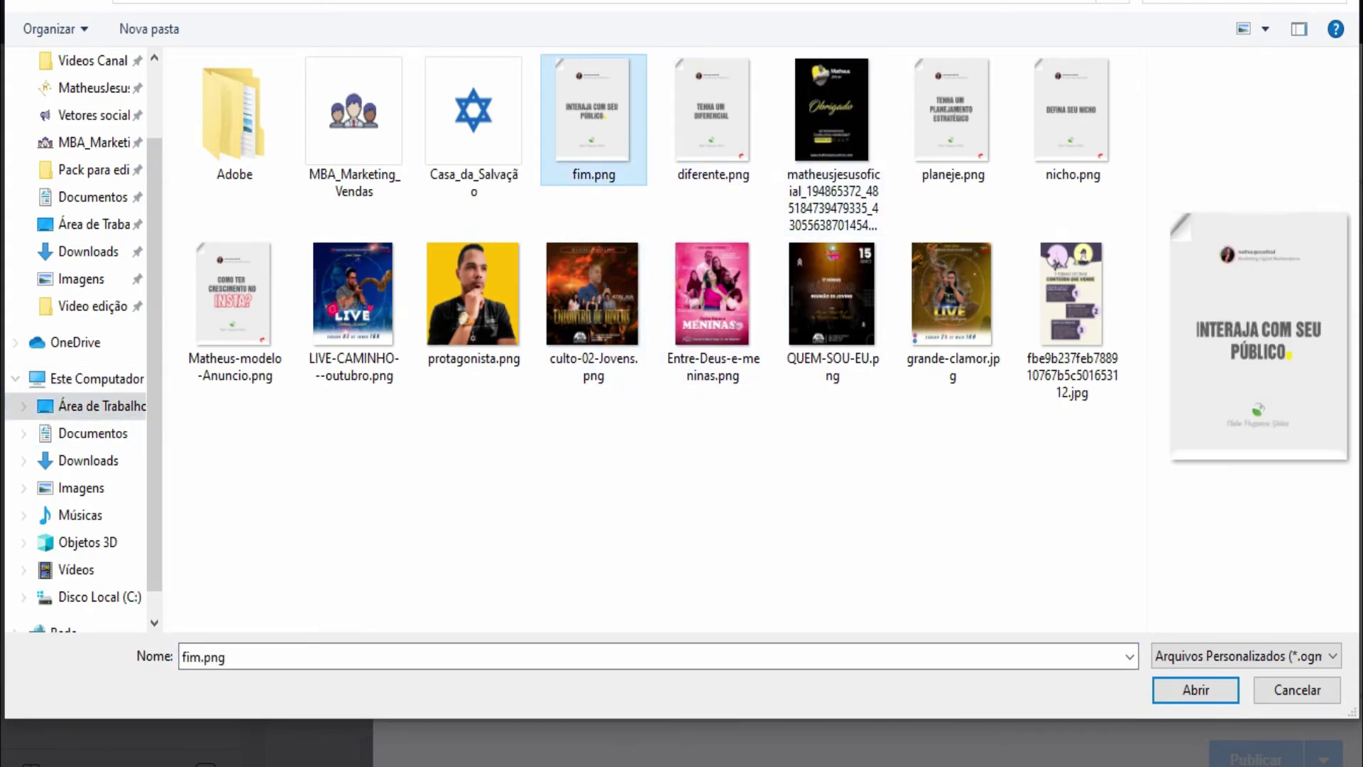
ctrl+click(713, 120)
ctrl+click(952, 120)
ctrl+click(1073, 119)
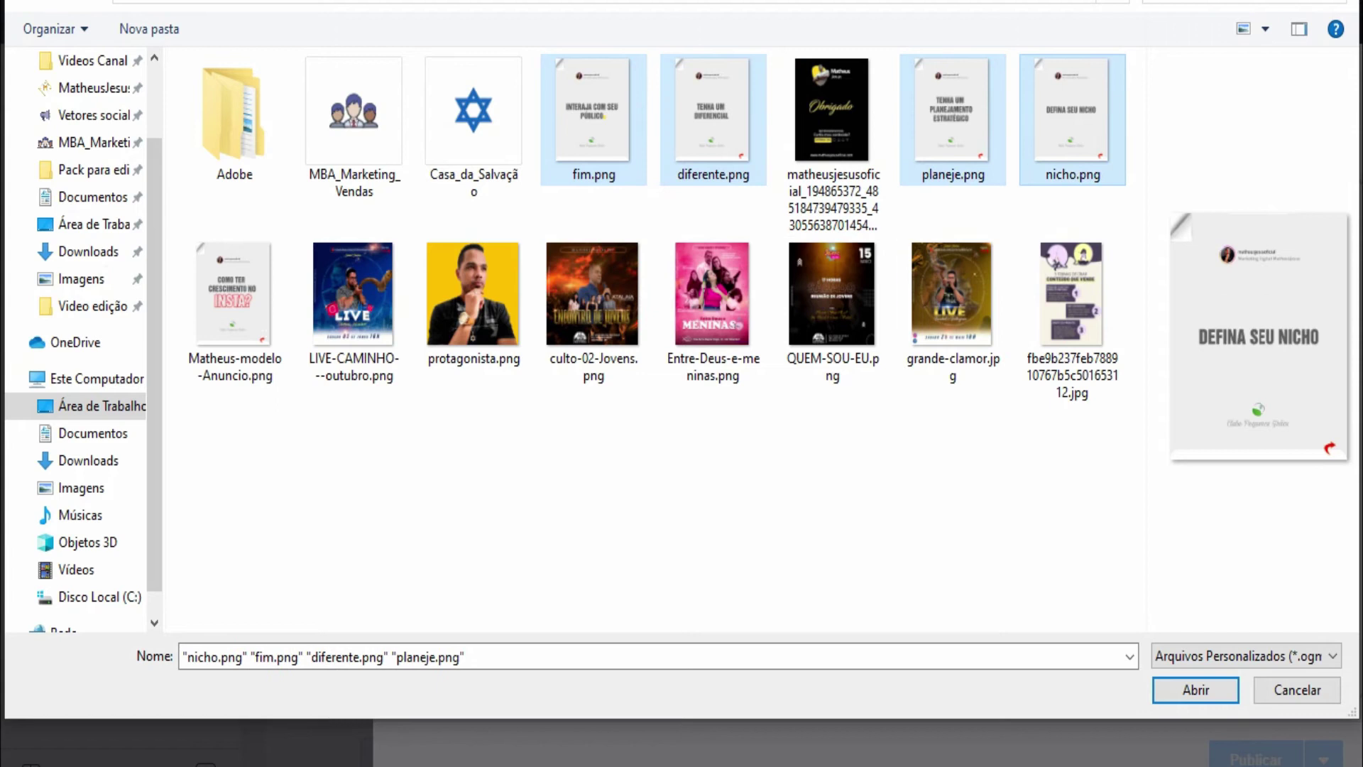
ctrl+click(234, 309)
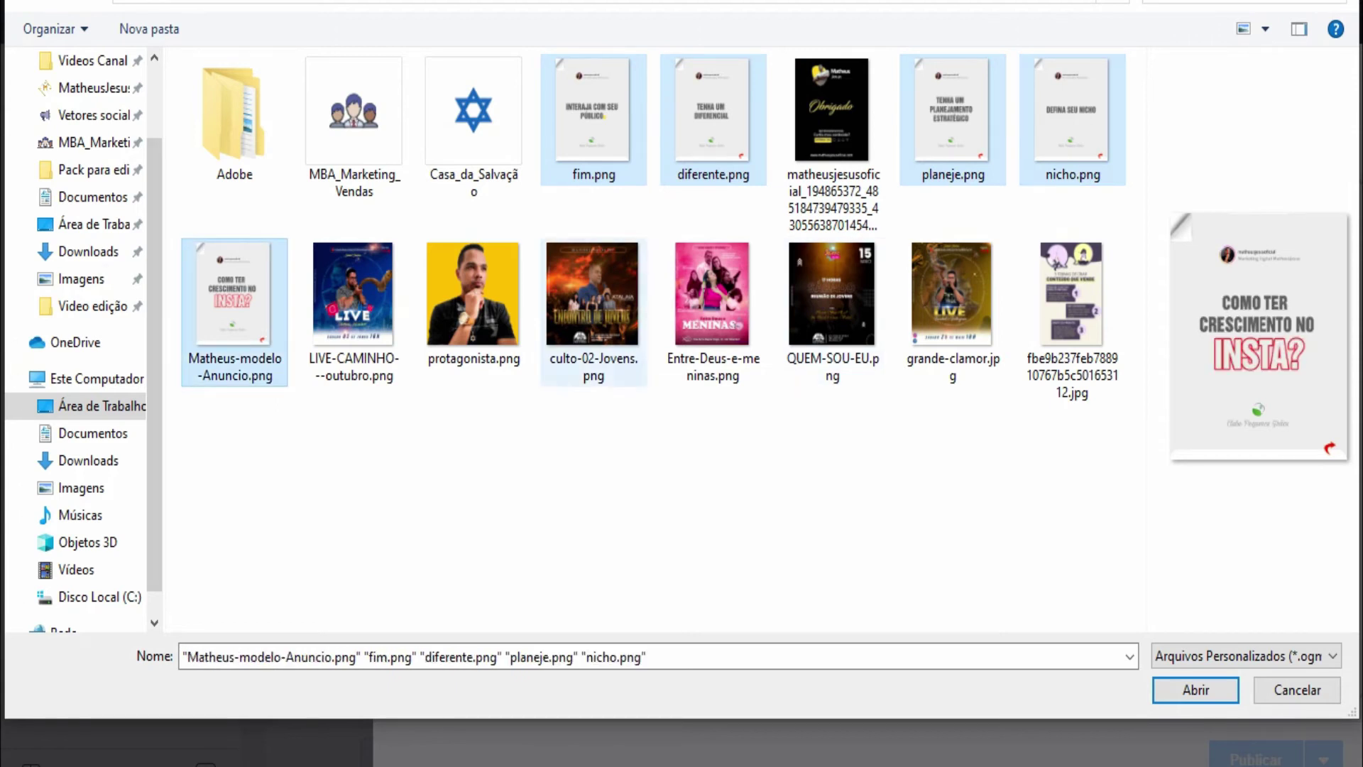
ctrl+click(832, 119)
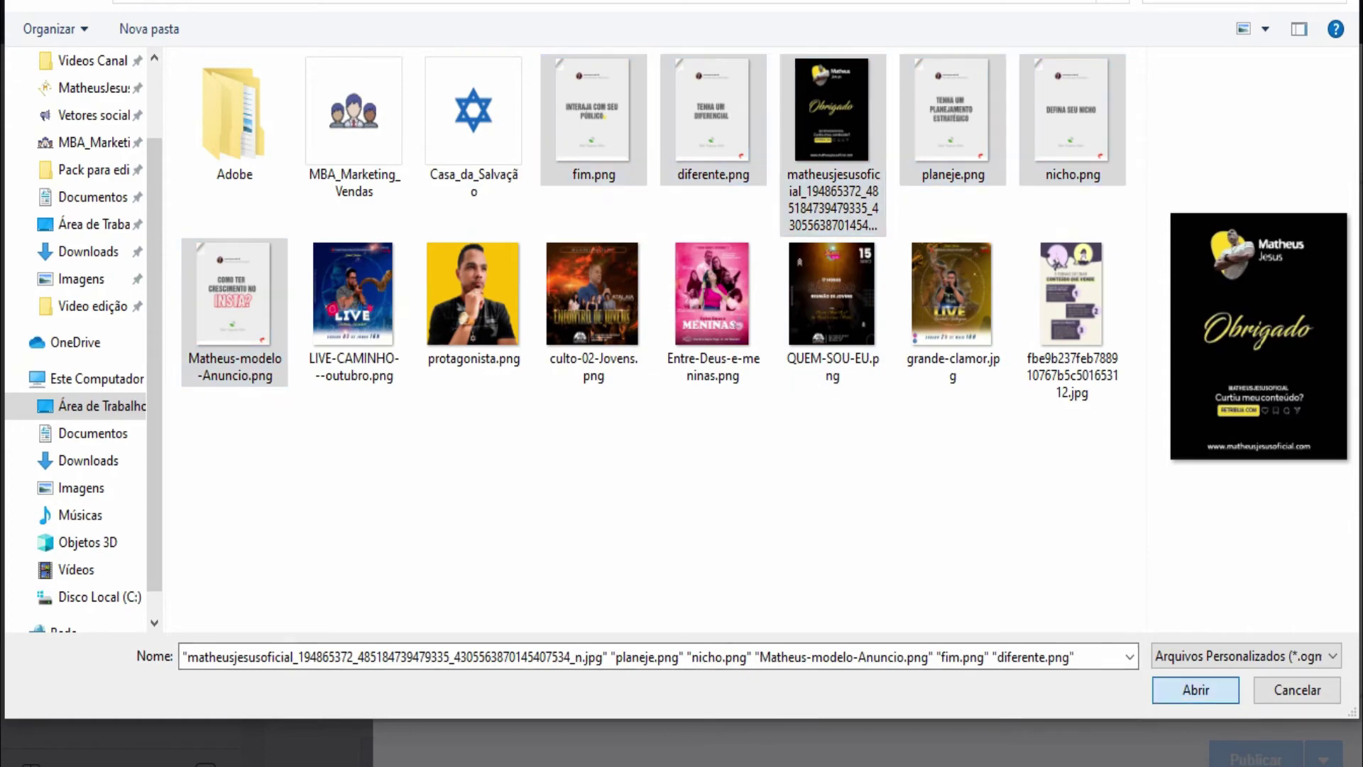
click(1196, 689)
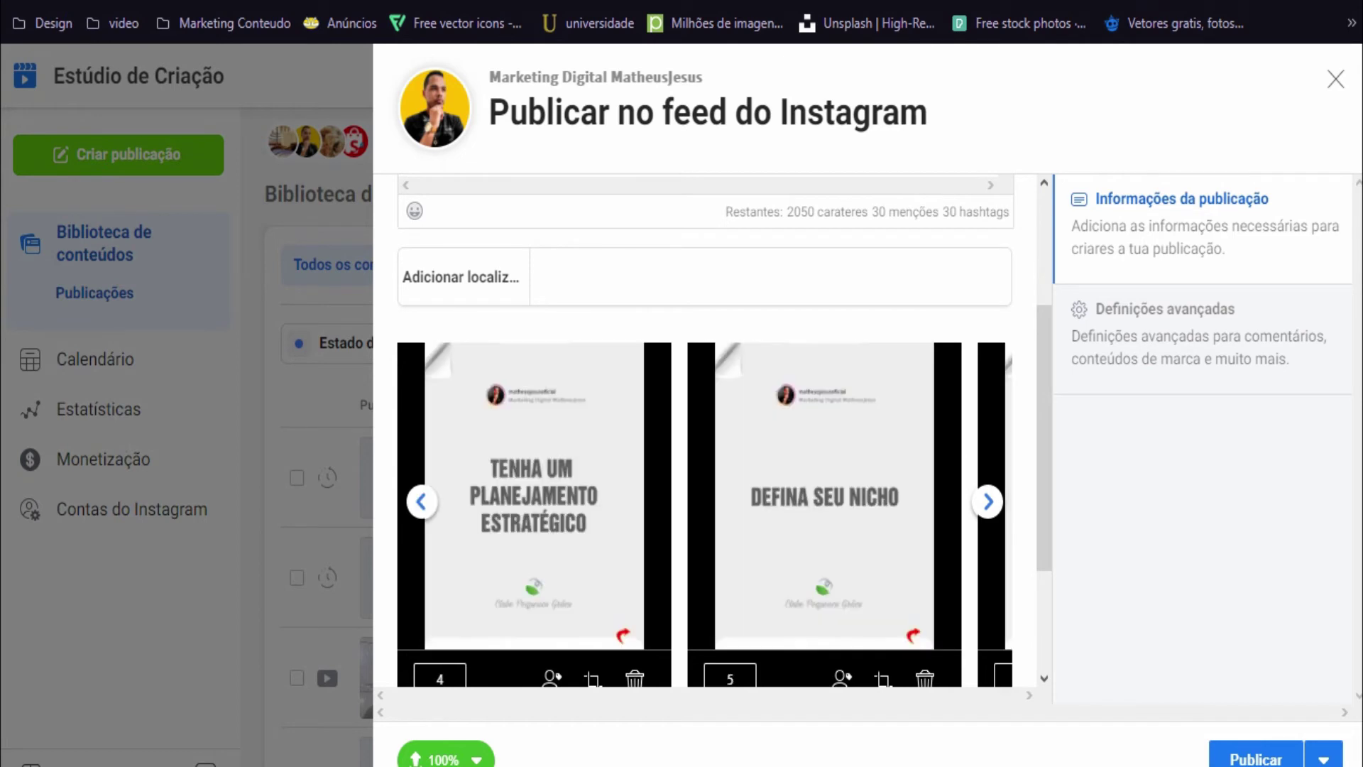
Step: Move the "Como ter crescimento no Insta?" image to position 1 and "Interaja com seu público" to position 5 in the carousel
scroll(705, 430, down, 2)
click(730, 546)
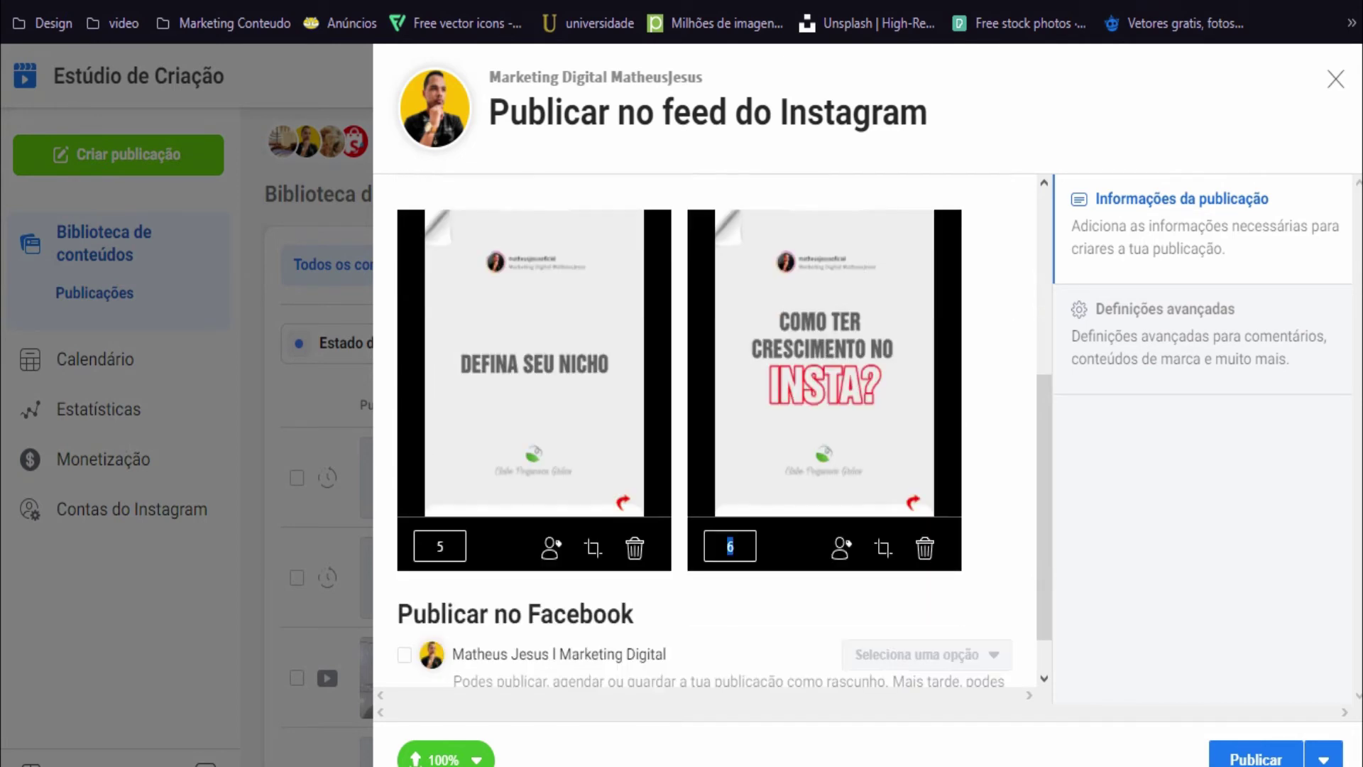
text(1)
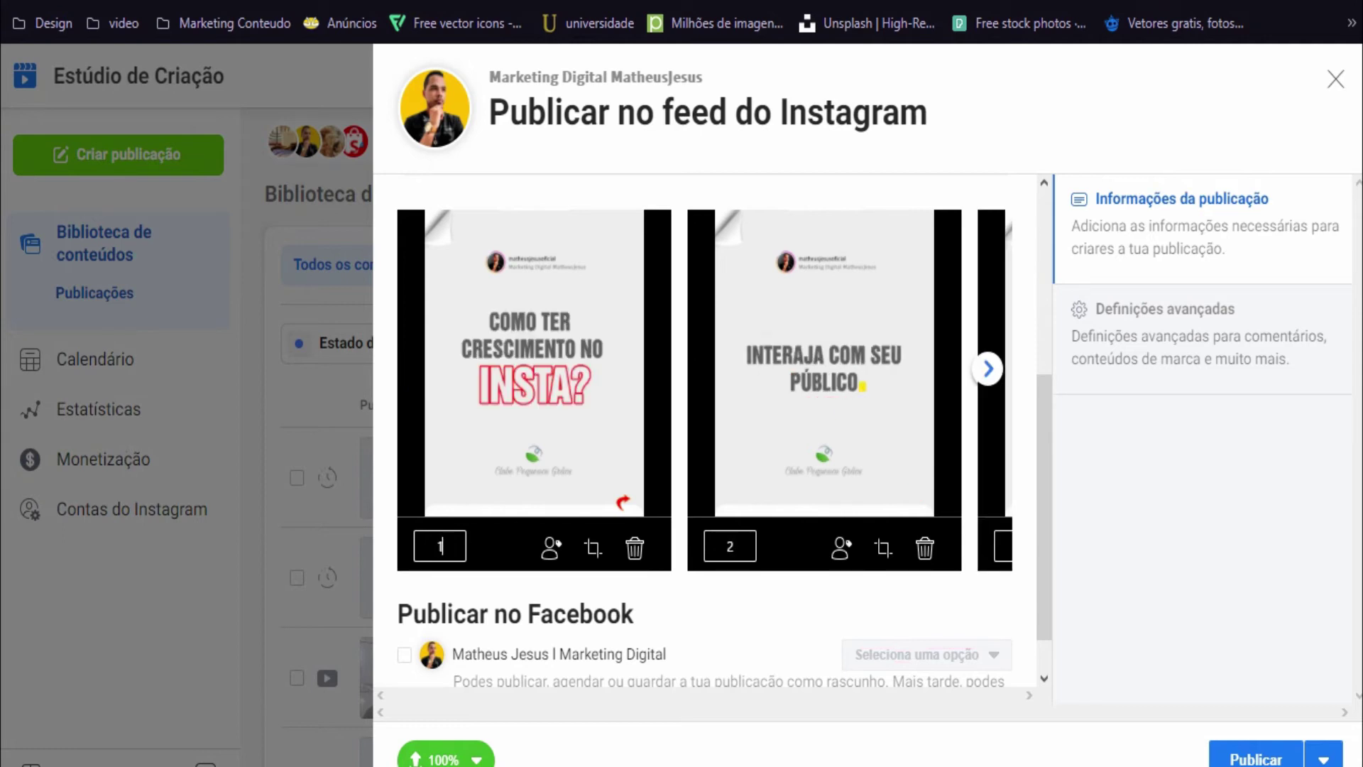
key(Tab)
text(5)
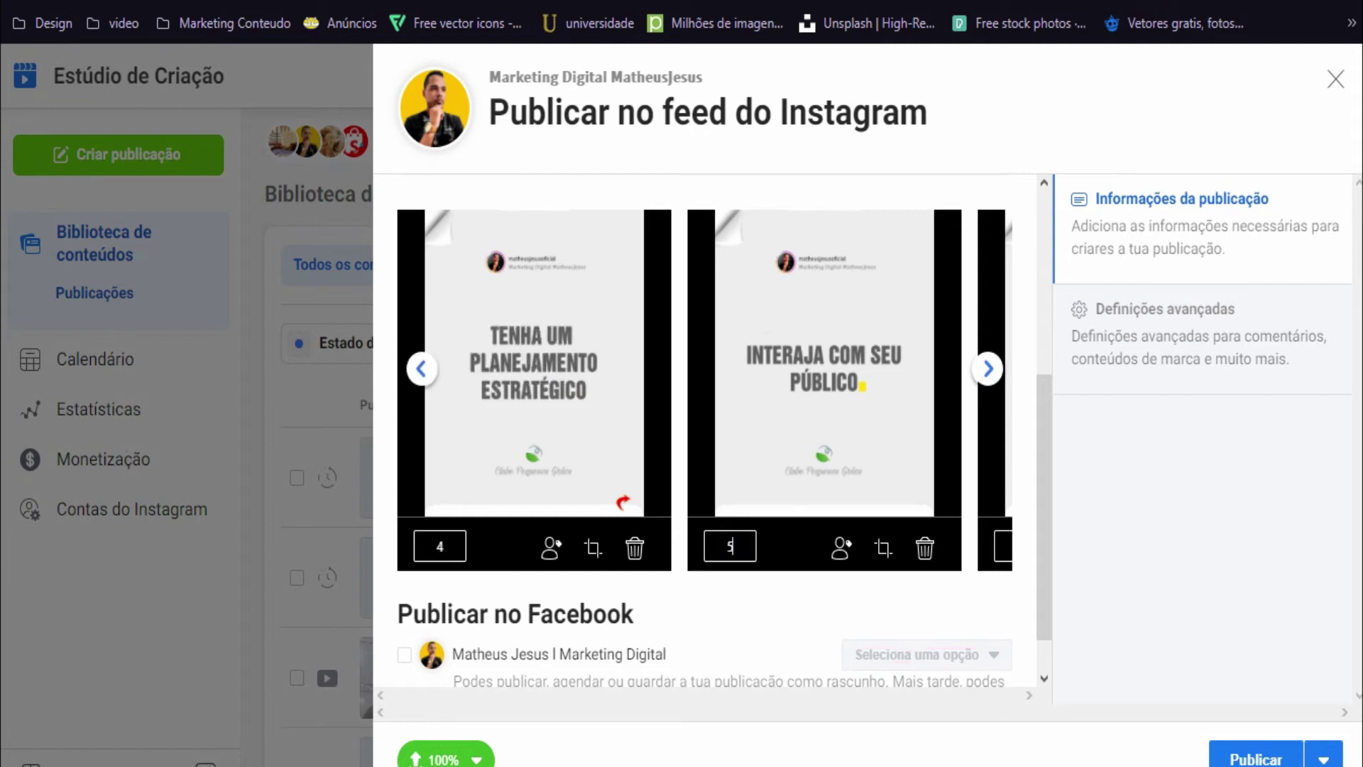
key(Tab)
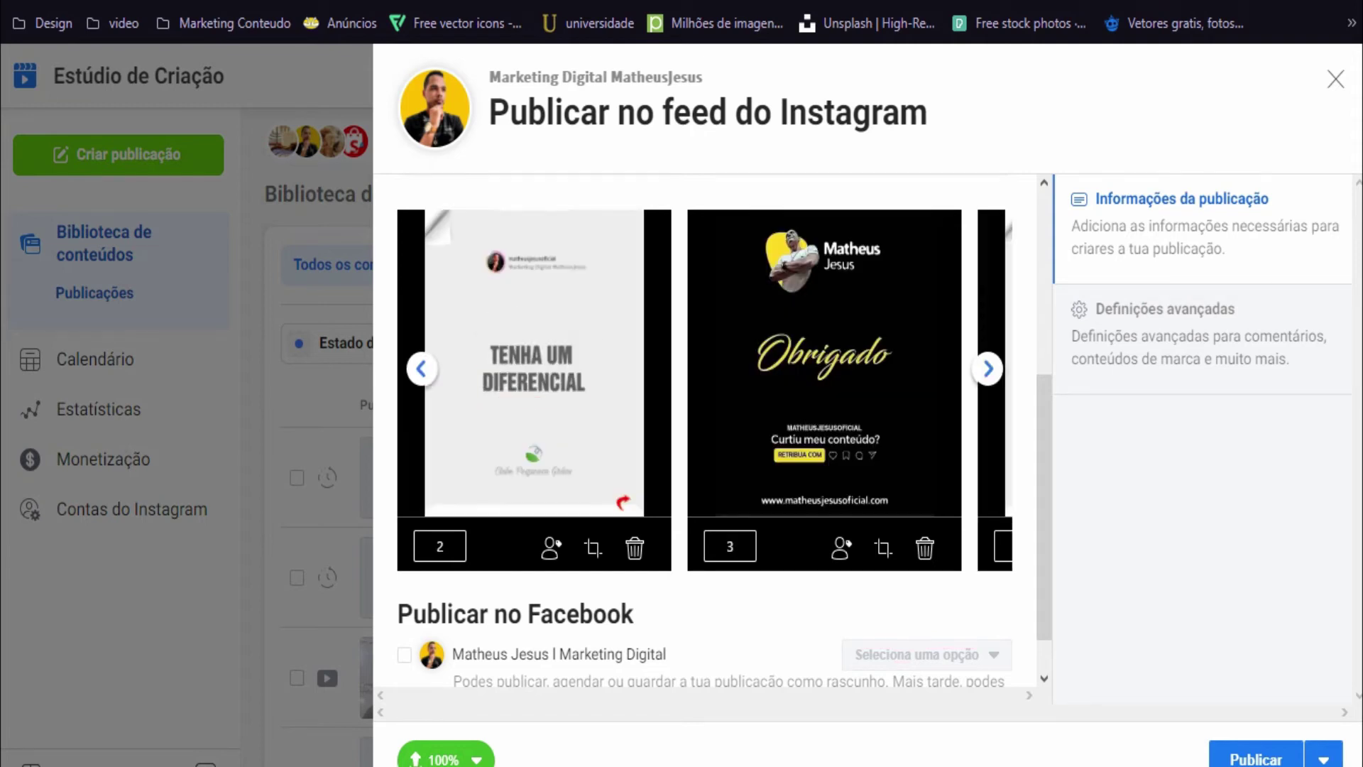
Step: Move the "Obrigado" image to position 6 and "Defina seu nicho" to position 3 in the carousel
double_click(730, 546)
text(6)
key(BackSpace)
text(6)
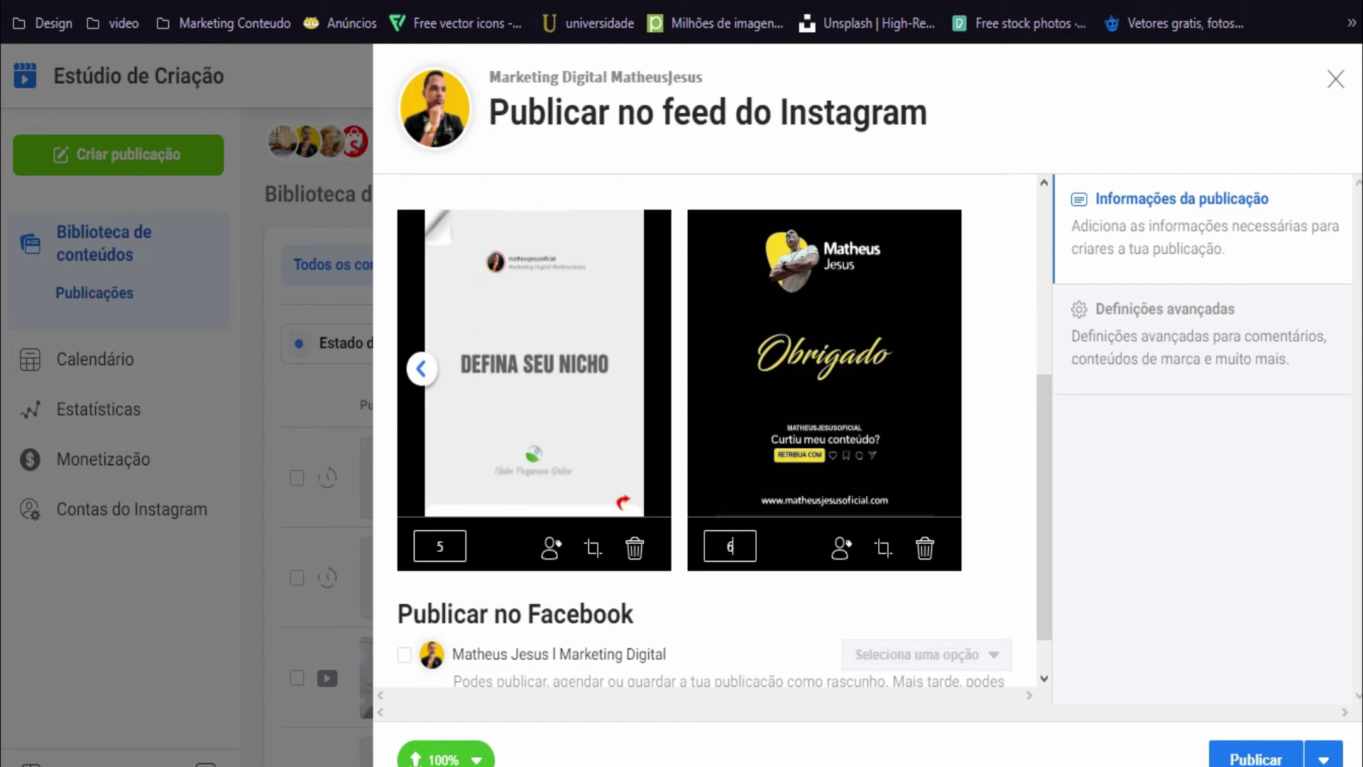
double_click(439, 546)
text(3)
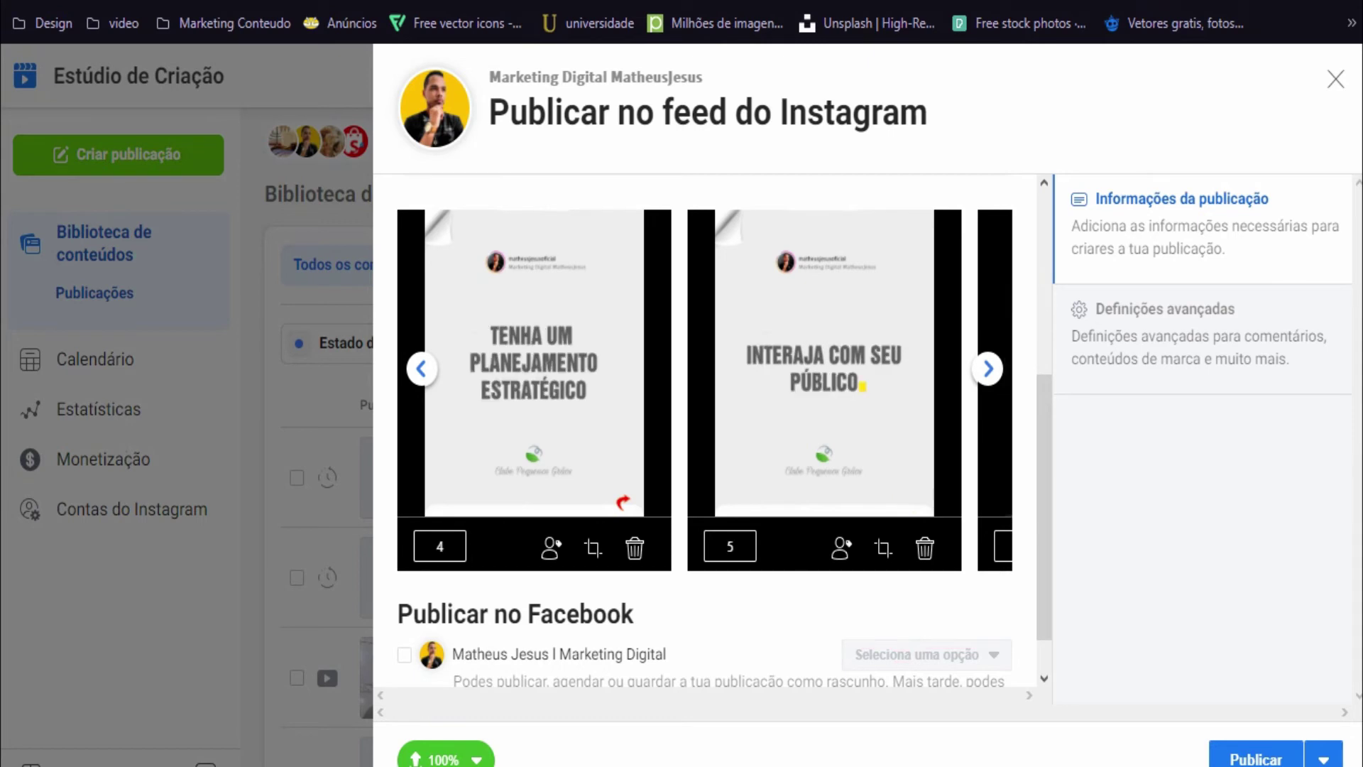
click(421, 368)
click(421, 368)
click(421, 369)
click(421, 369)
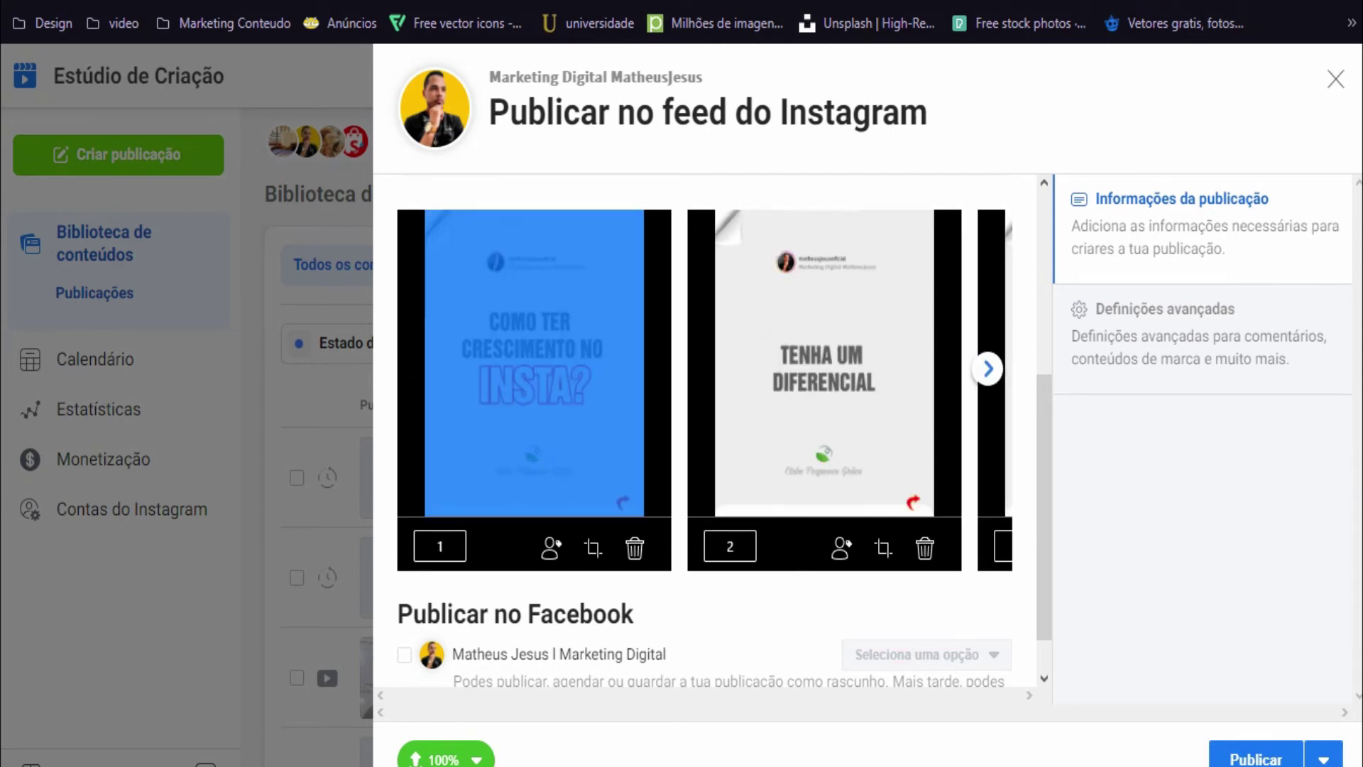
Step: Enable publishing the post on the linked Facebook page as well, using the Horário (scheduled) option
scroll(712, 430, down, 1)
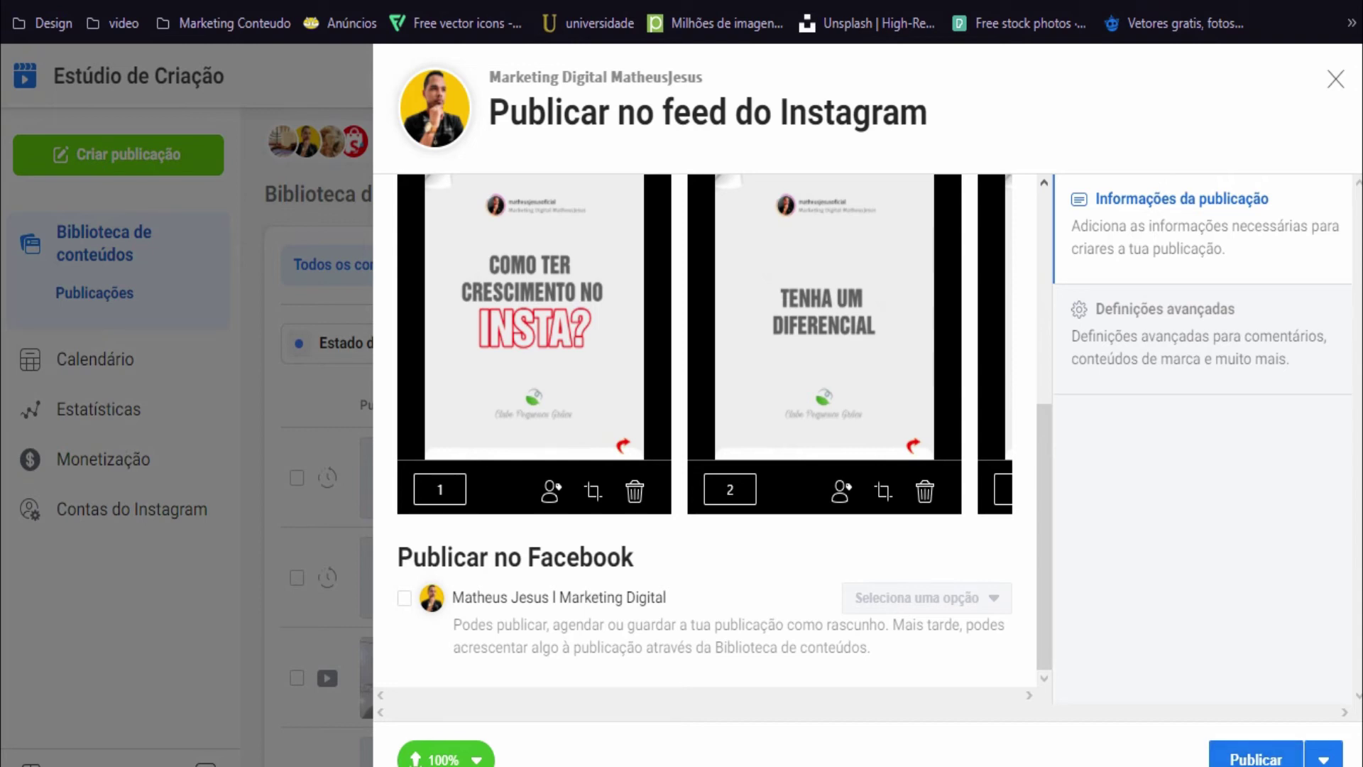
click(404, 598)
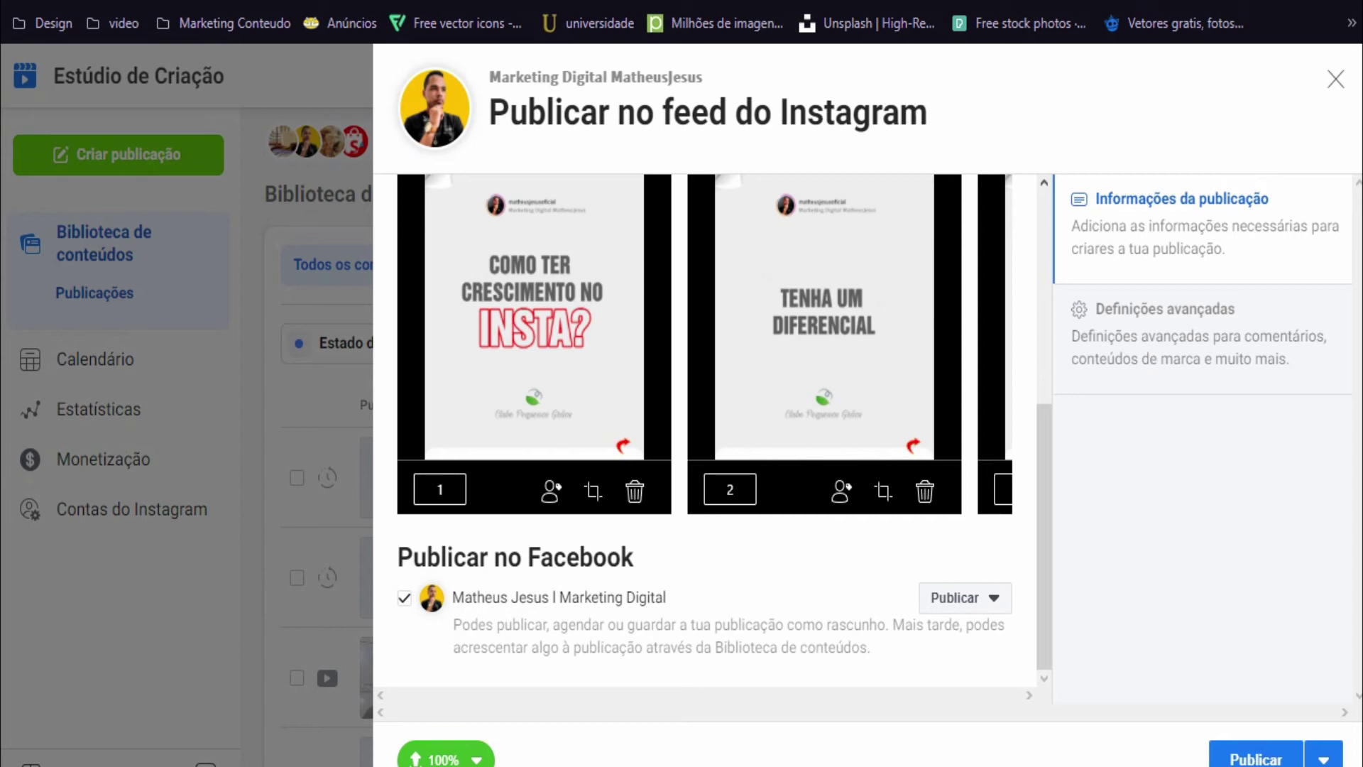
click(992, 597)
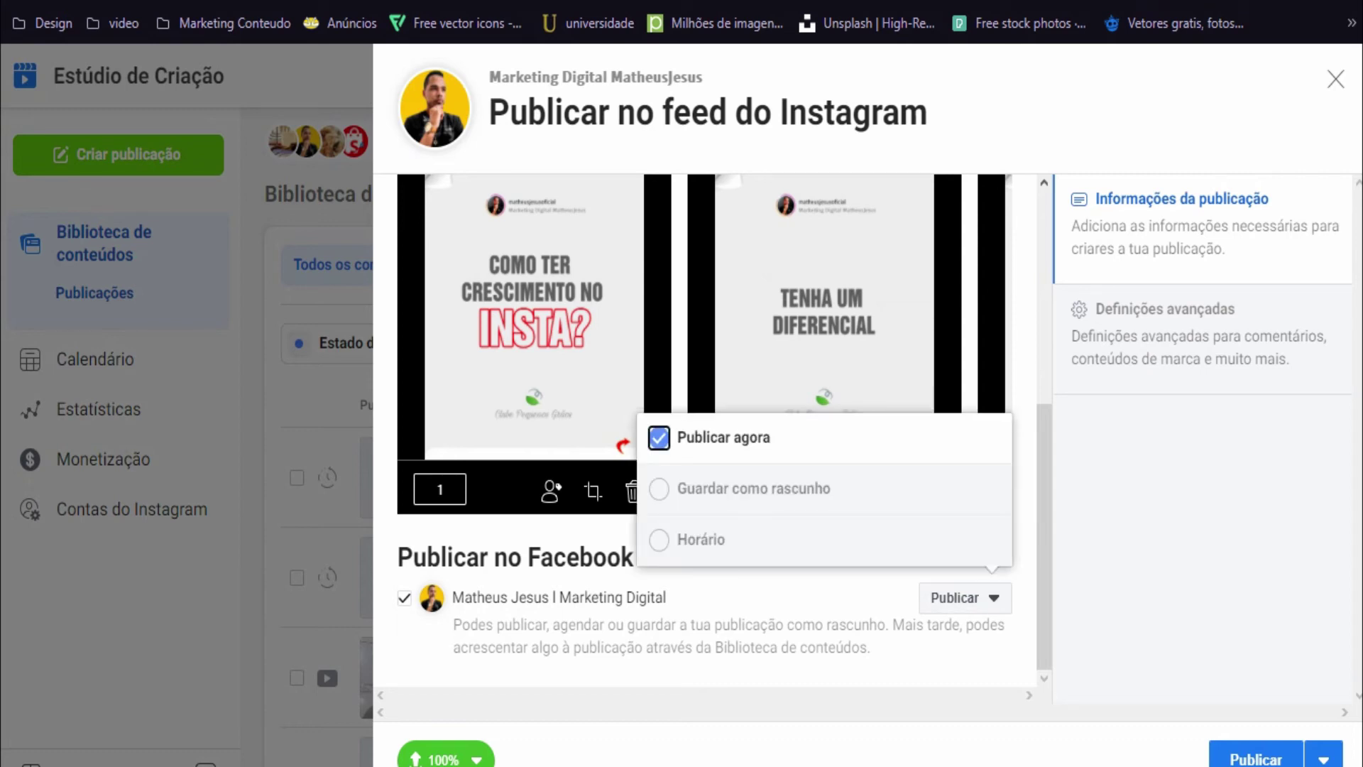
click(753, 489)
click(701, 540)
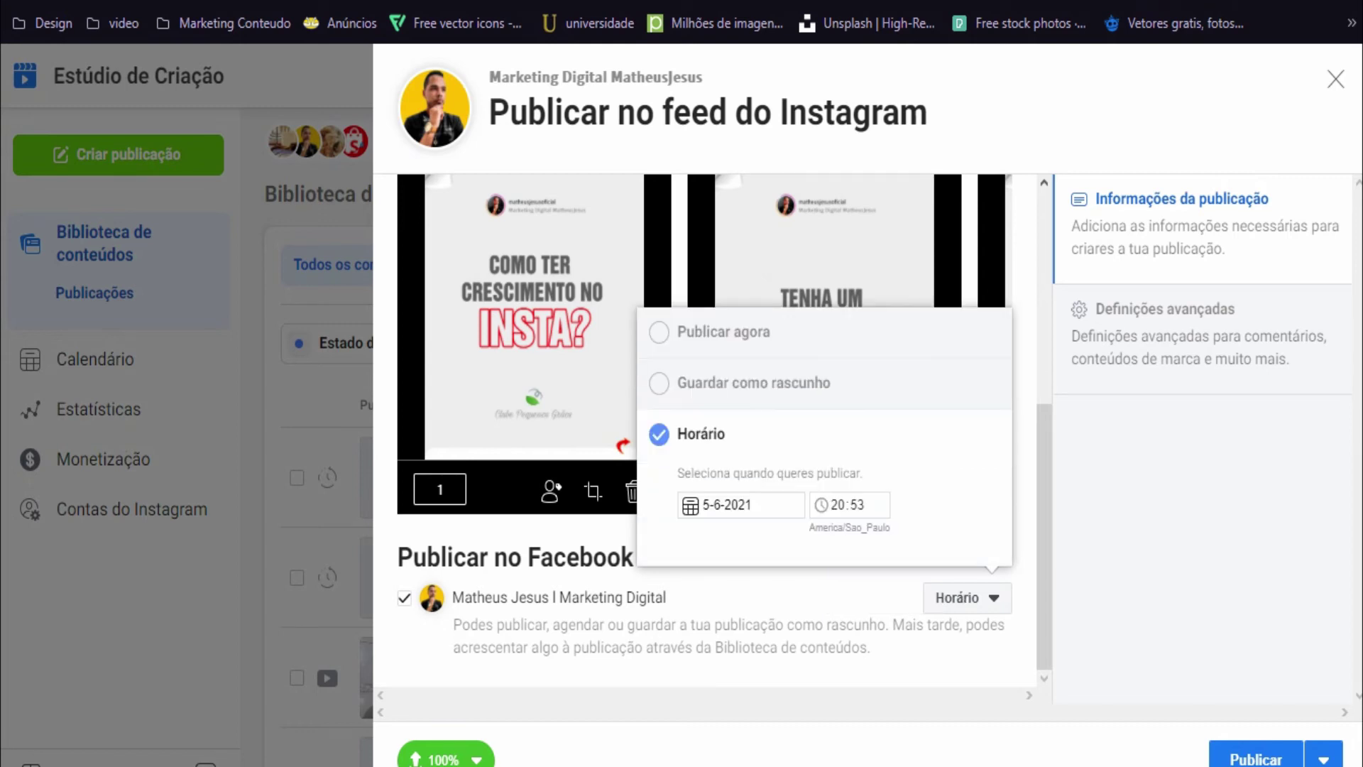
Step: Set the Facebook publishing schedule to 5-6-2021 at 13:30
click(740, 505)
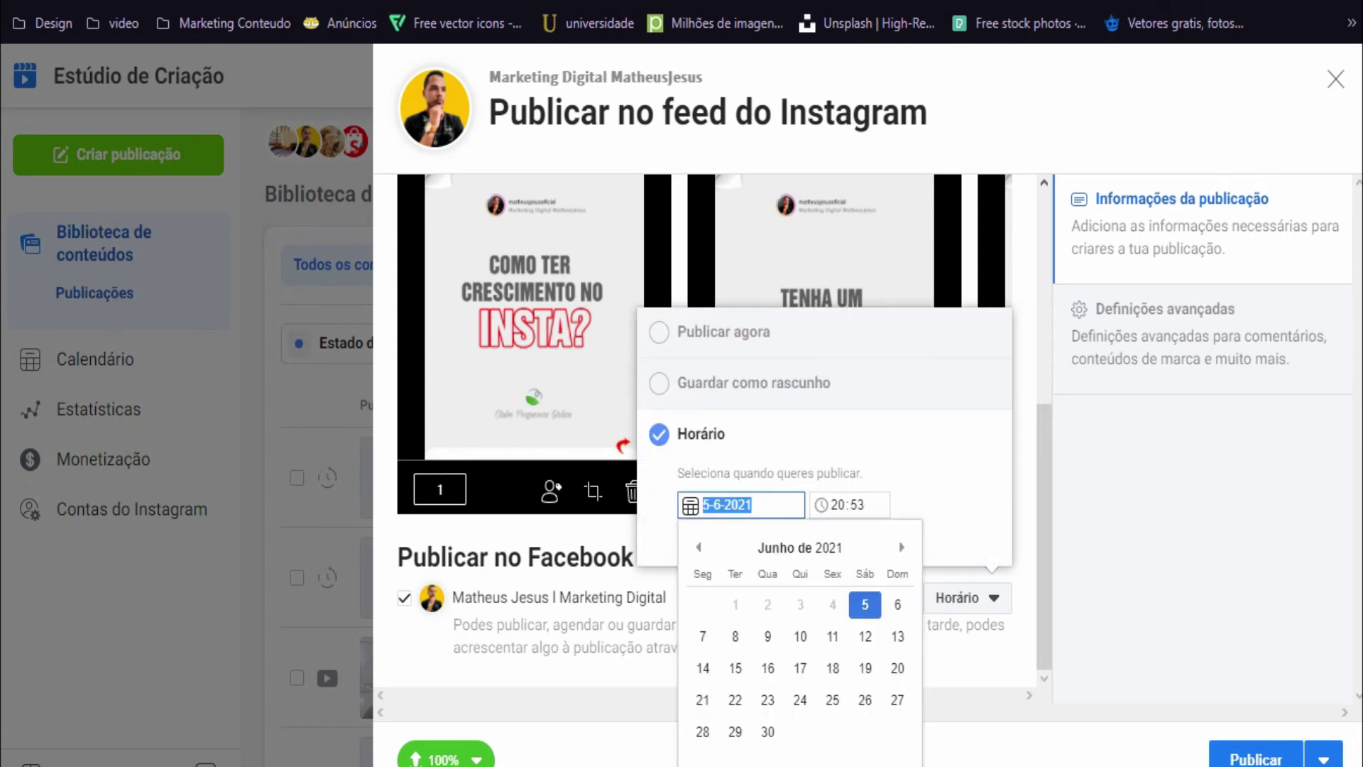
click(727, 505)
click(838, 505)
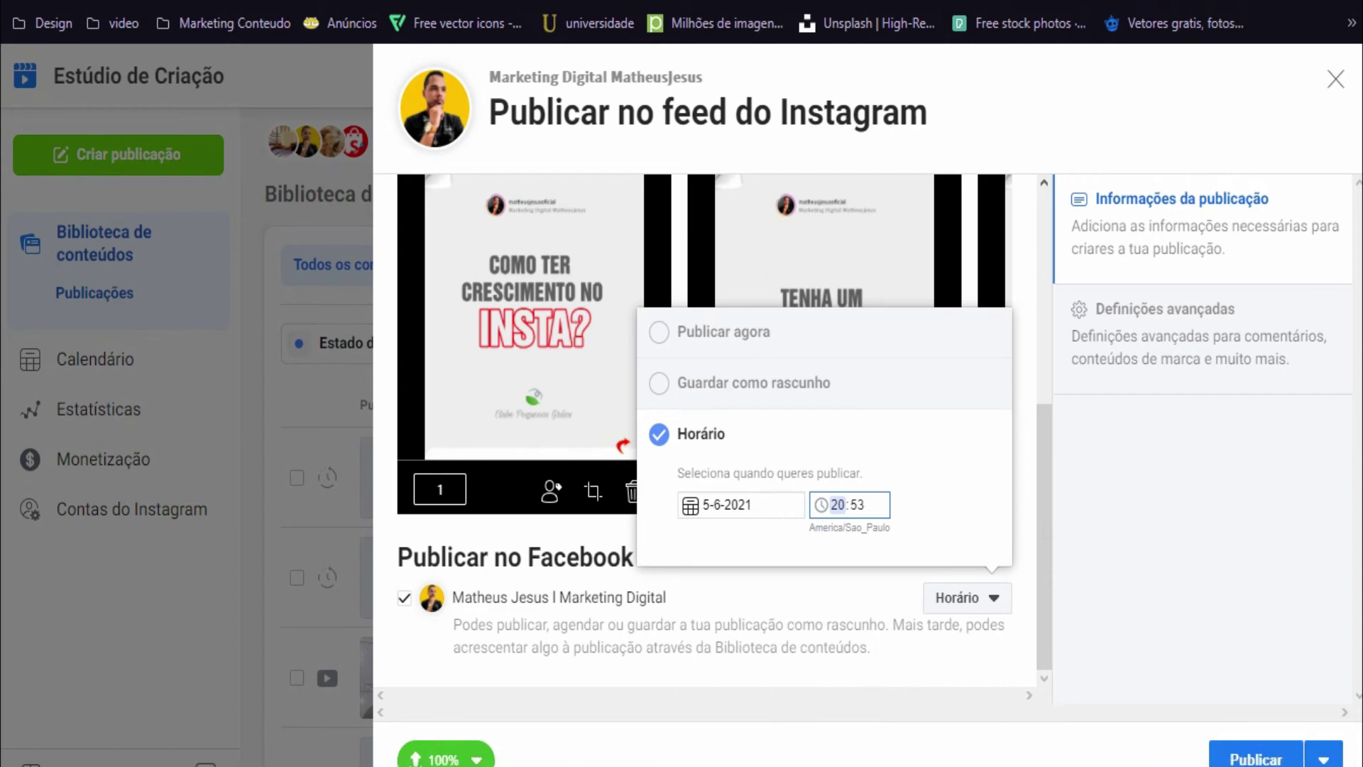
text(13)
key(Tab)
text(30)
Step: Set the Instagram post to Horário for 5-6-2021 at 13:30 and submit the scheduled post
click(1323, 759)
click(990, 646)
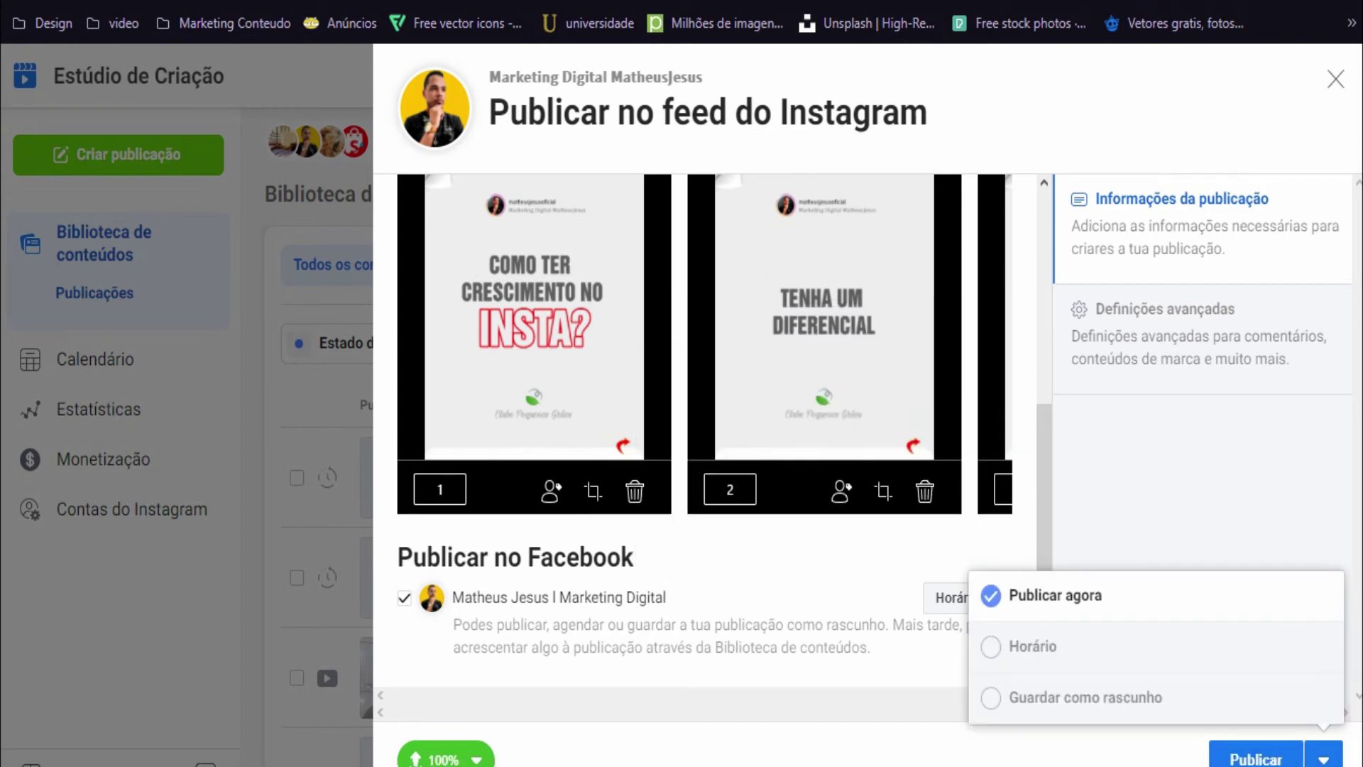
click(1169, 611)
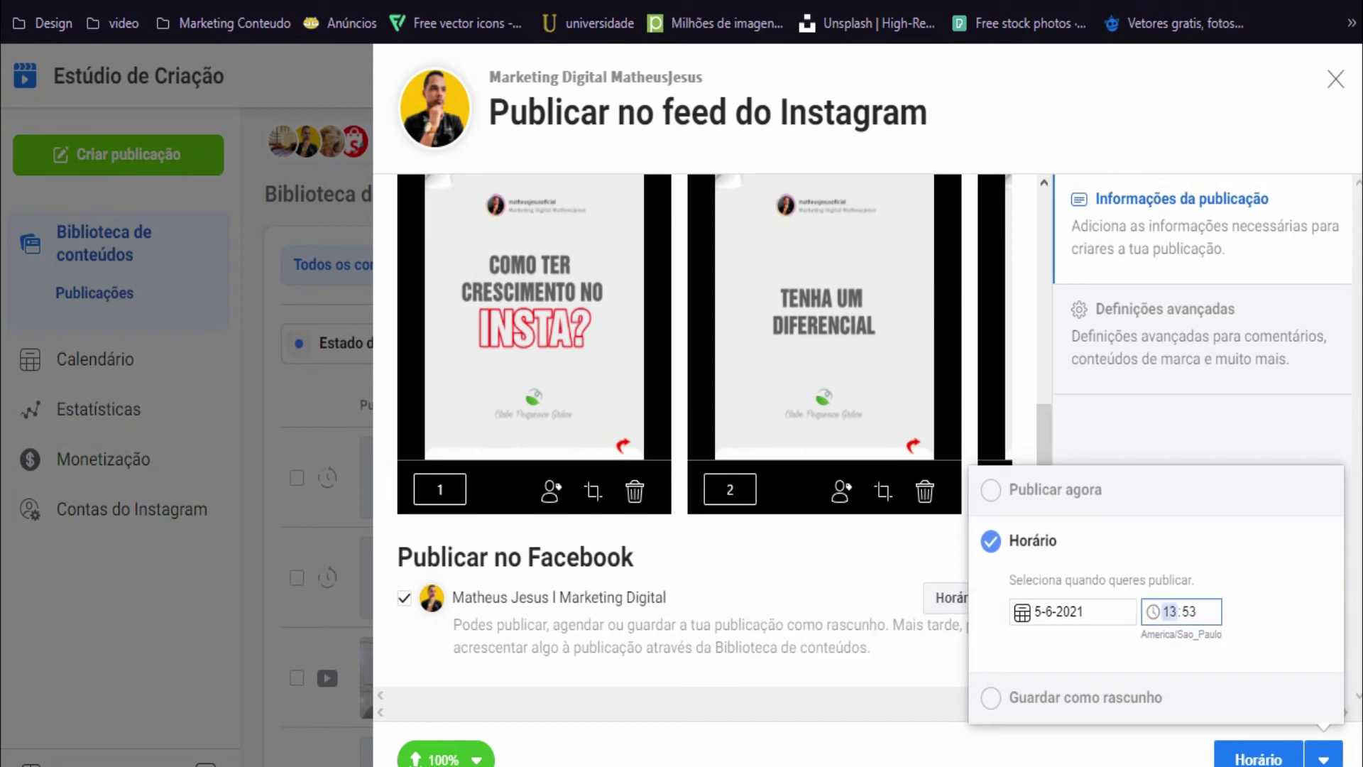
click(1189, 611)
text(30)
click(1258, 759)
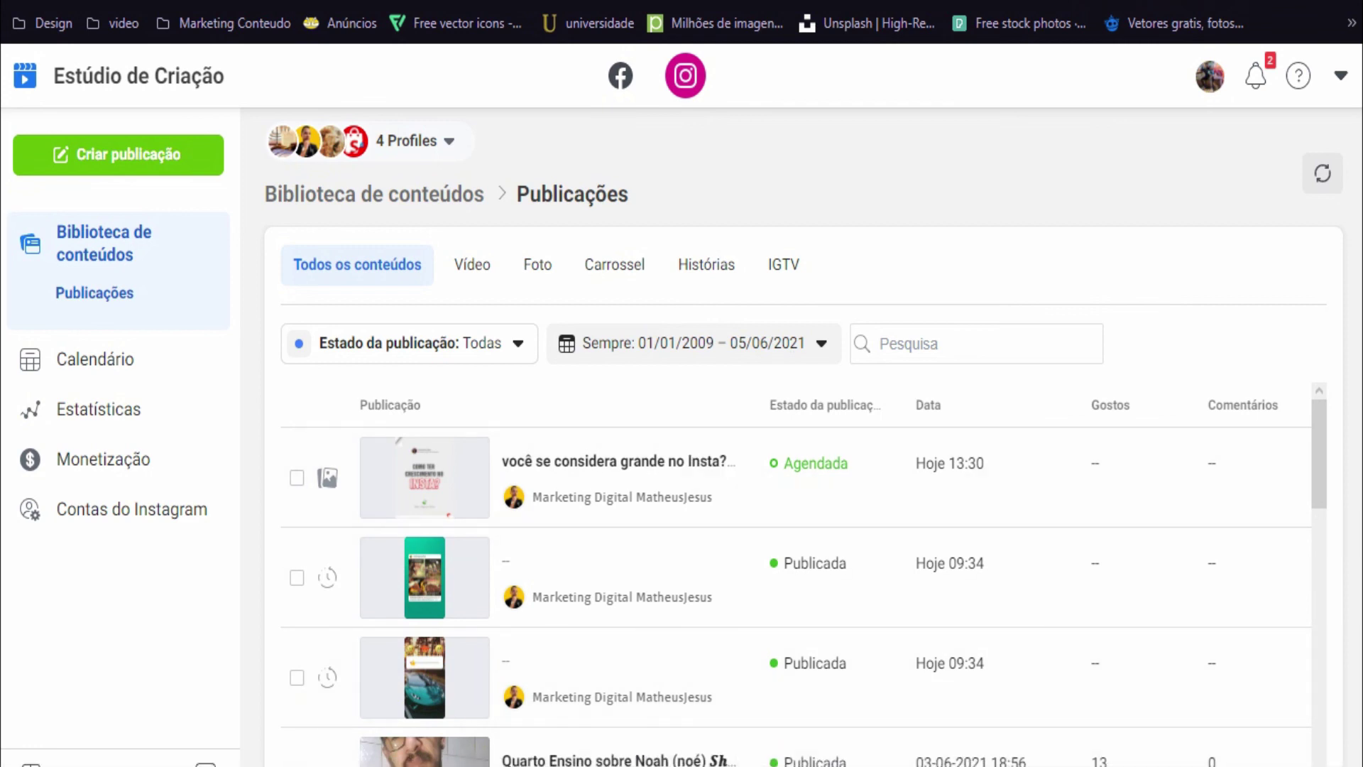
Step: Show the open Opera windows to switch to the Instagram profile window
mouse_move(678, 763)
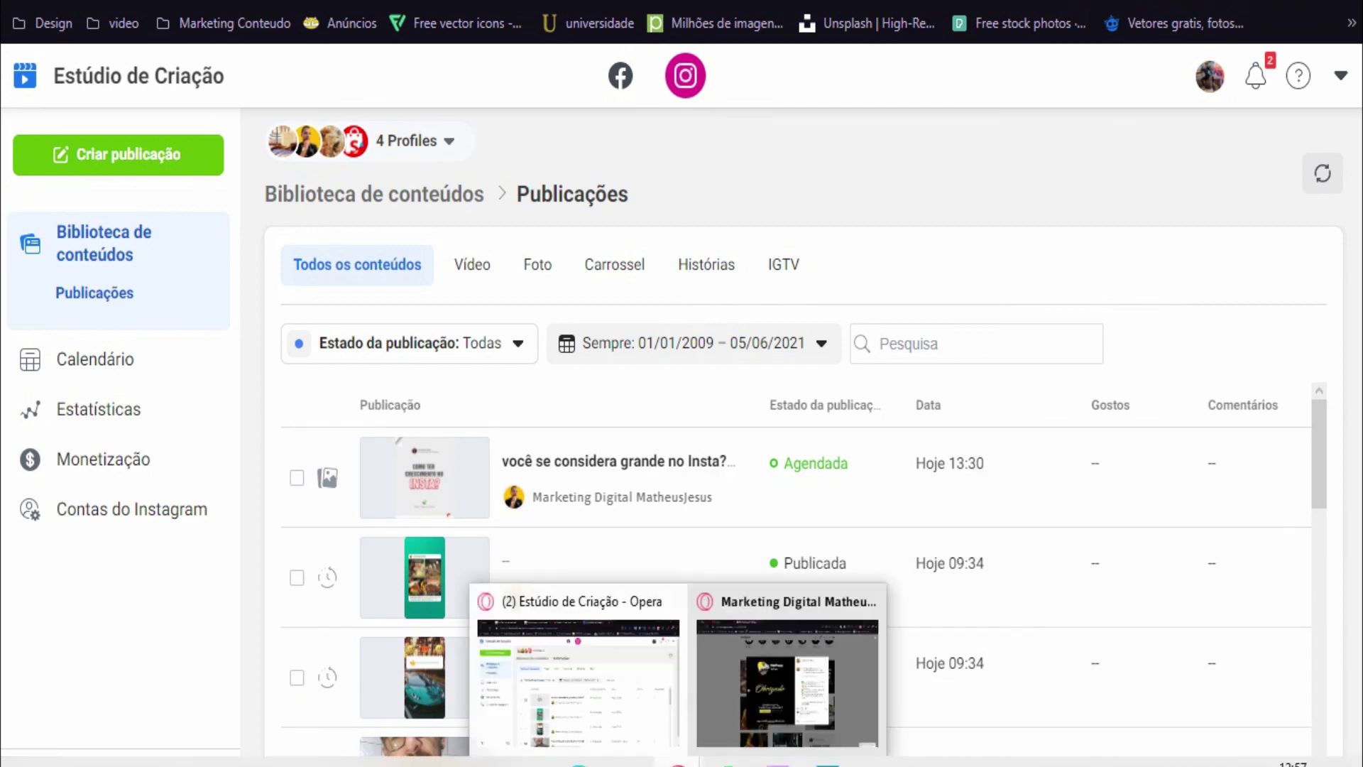